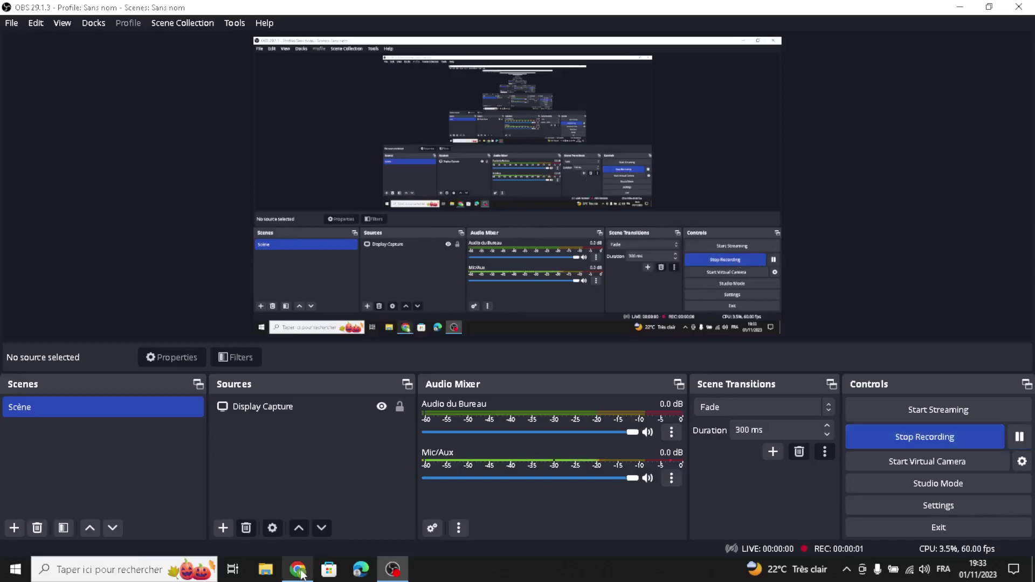
Step: Switch to Chrome, search Google for "ecwid", and open the official Ecwid site translated to English
{"action": "type", "text": "ecwid"}
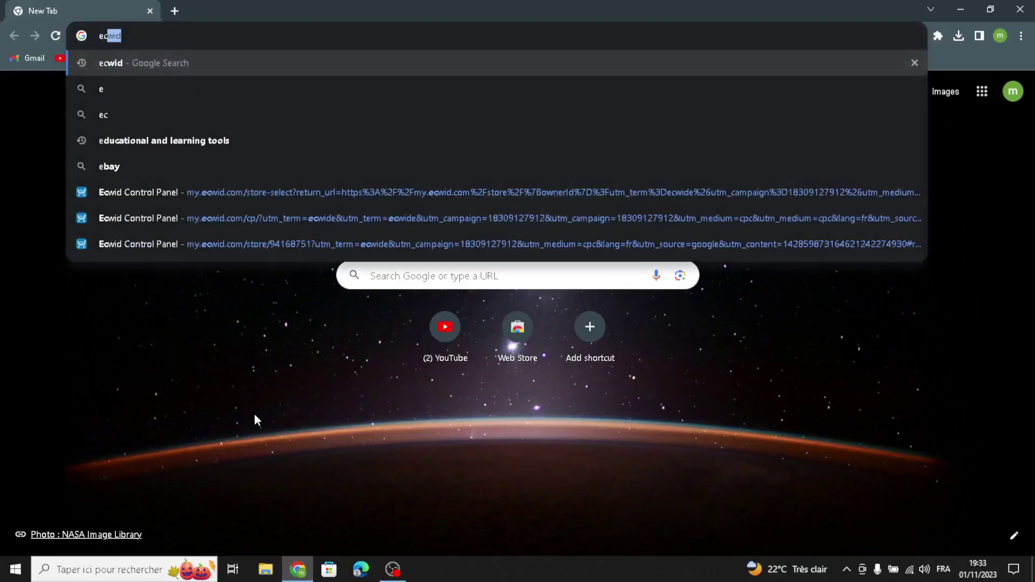
{"action": "key", "text": "Return"}
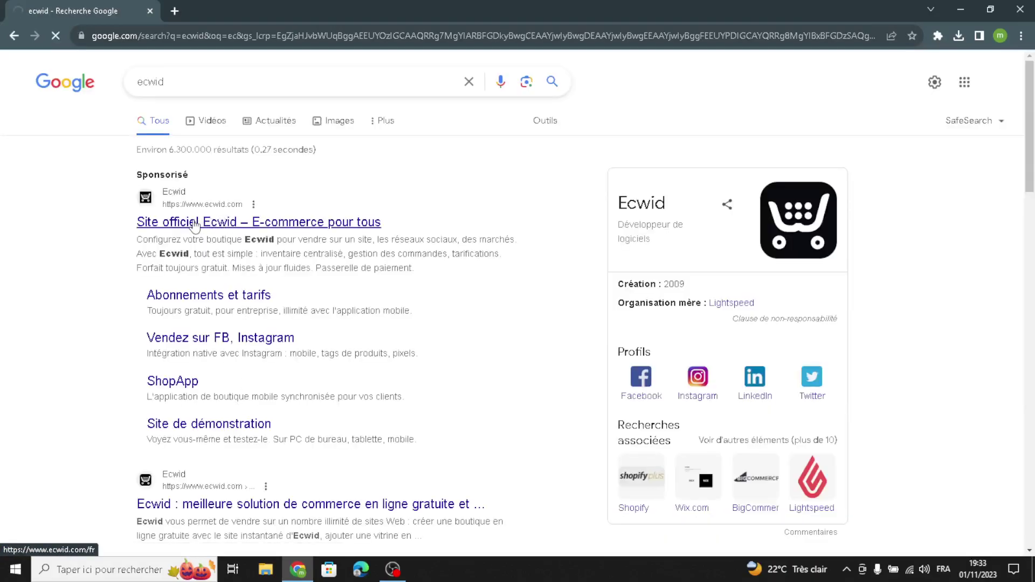
{"action": "left_click", "coordinate": [194, 225]}
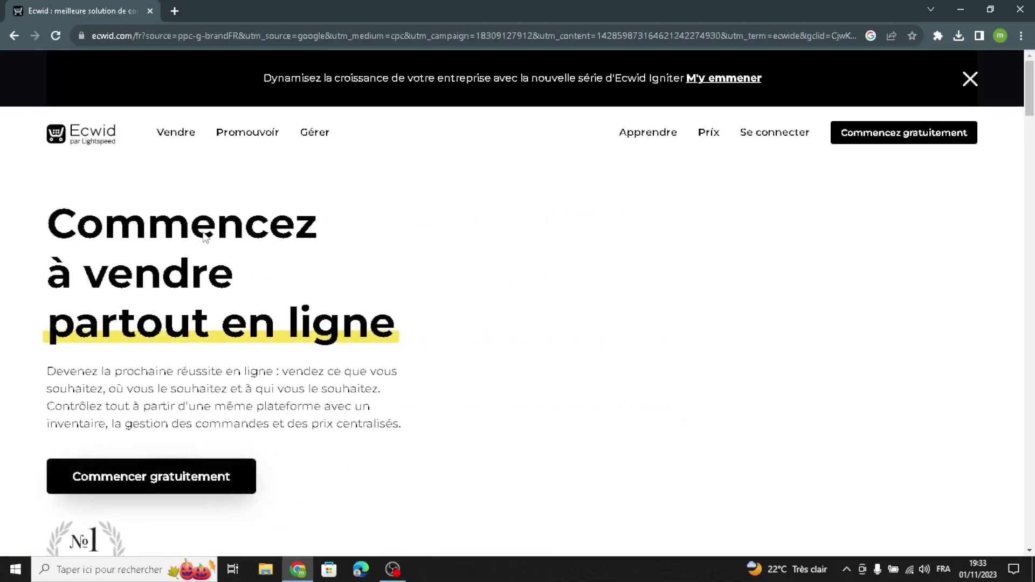
{"action": "right_click", "coordinate": [484, 263]}
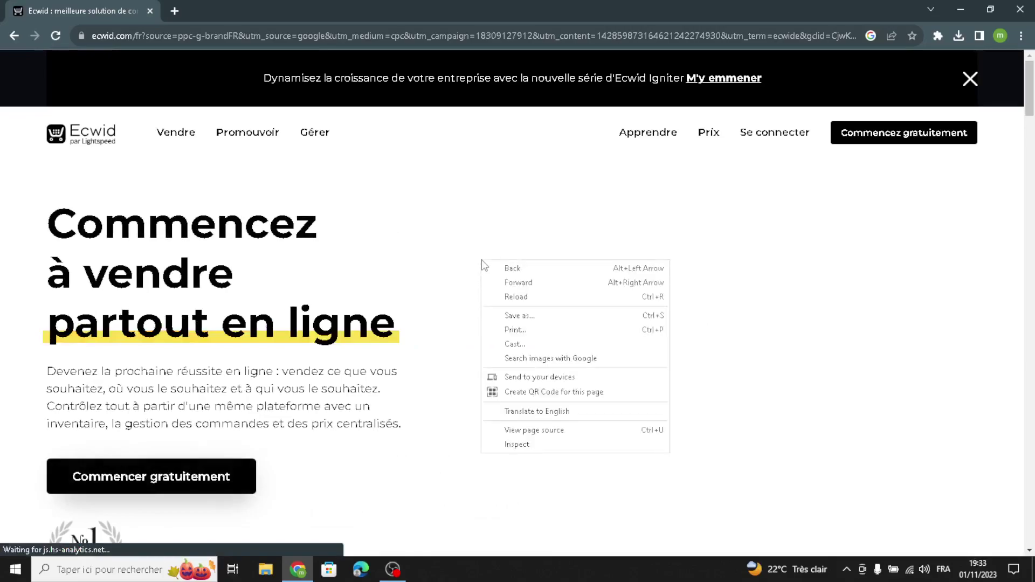
{"action": "left_click", "coordinate": [509, 411]}
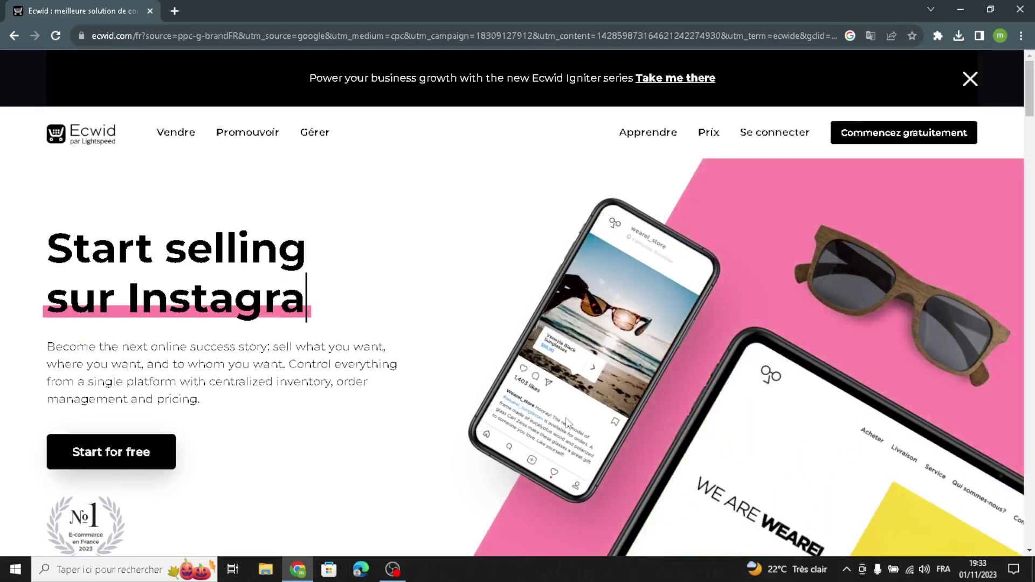
Step: Start for free to reach the store's control panel and translate it to English
{"action": "left_click", "coordinate": [869, 129]}
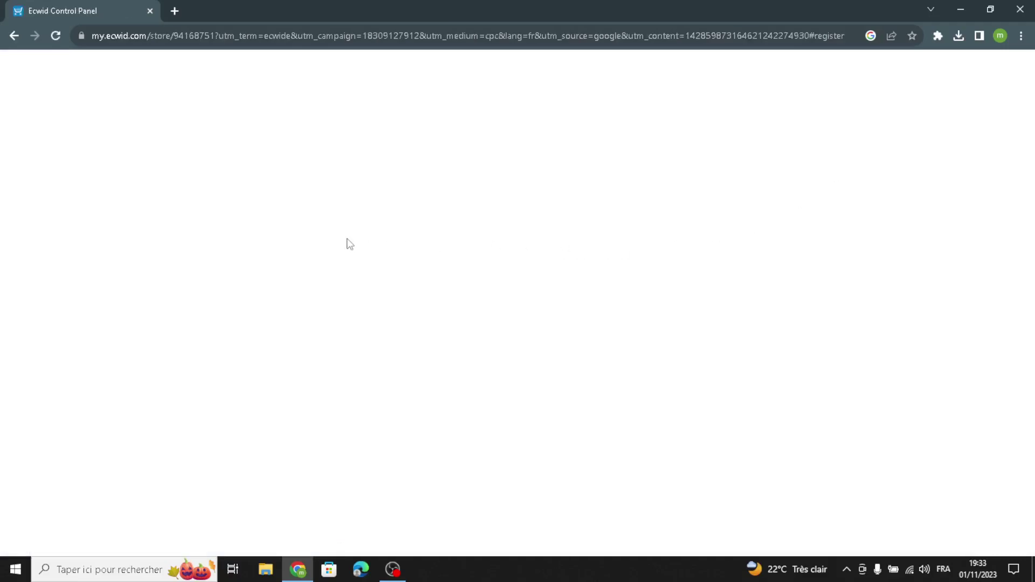
{"action": "right_click", "coordinate": [363, 278]}
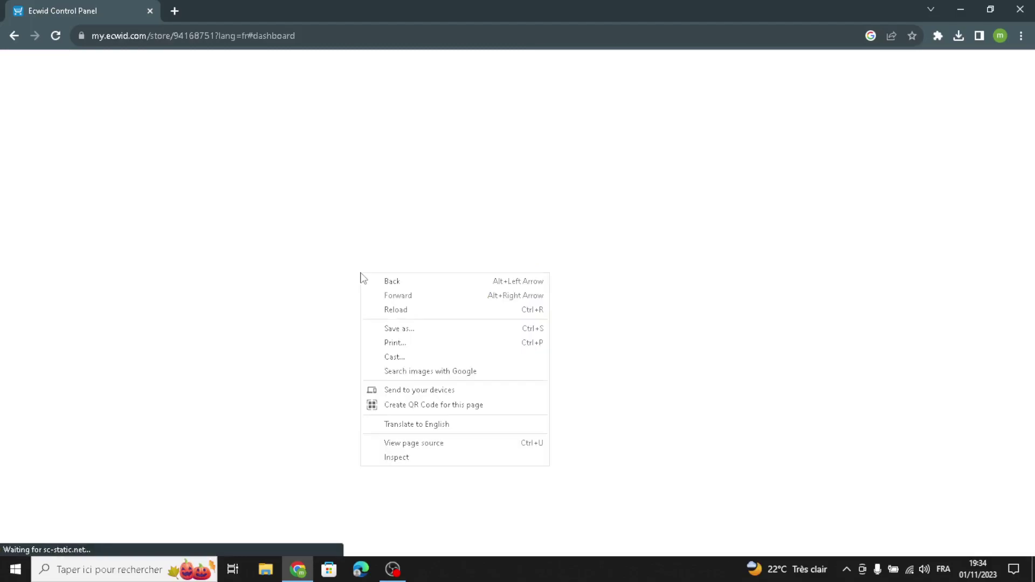
{"action": "left_click", "coordinate": [407, 421]}
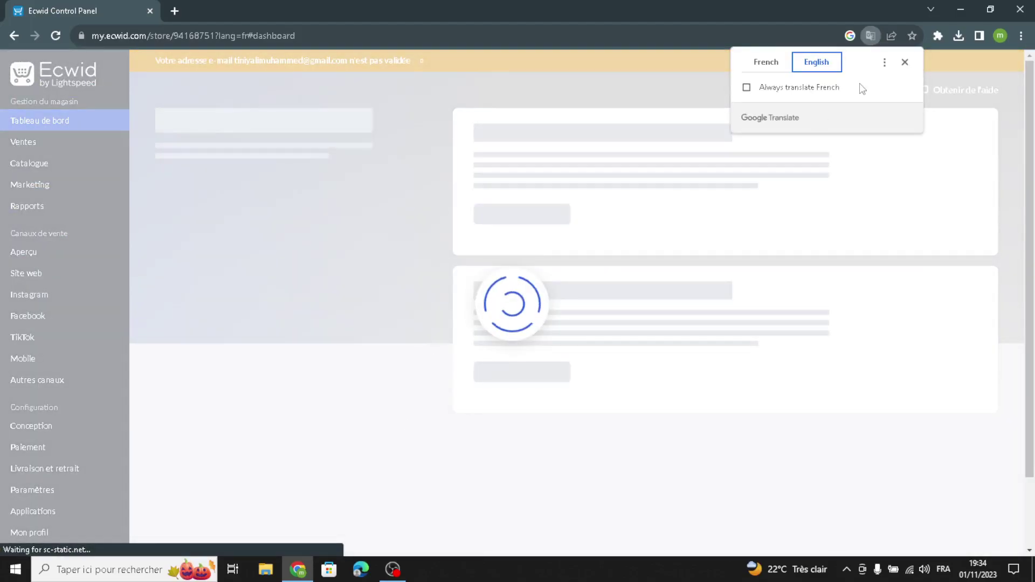
{"action": "left_click", "coordinate": [901, 64]}
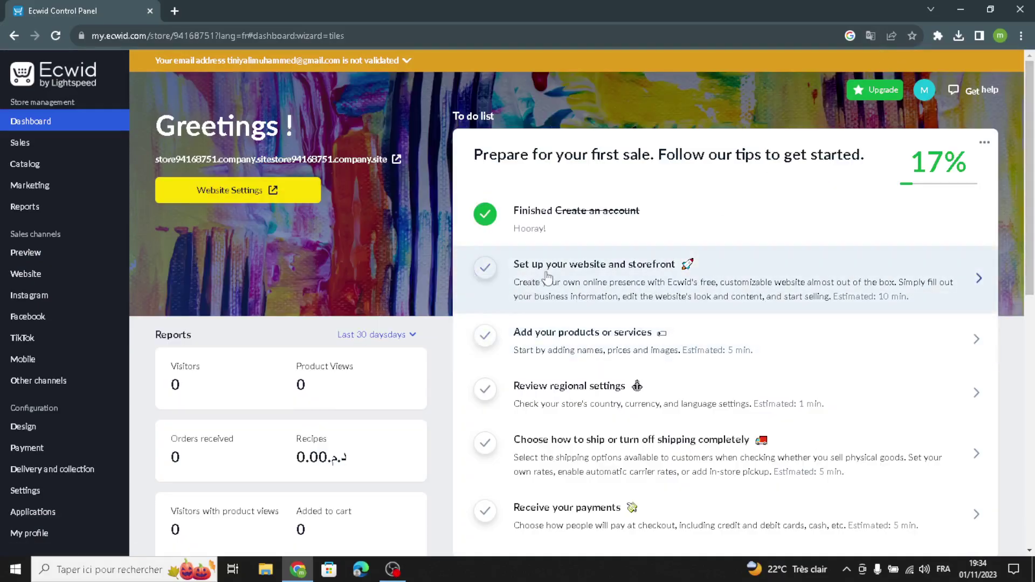
Step: Start the website and storefront setup task and open the site template gallery in the editor
{"action": "left_click", "coordinate": [736, 302]}
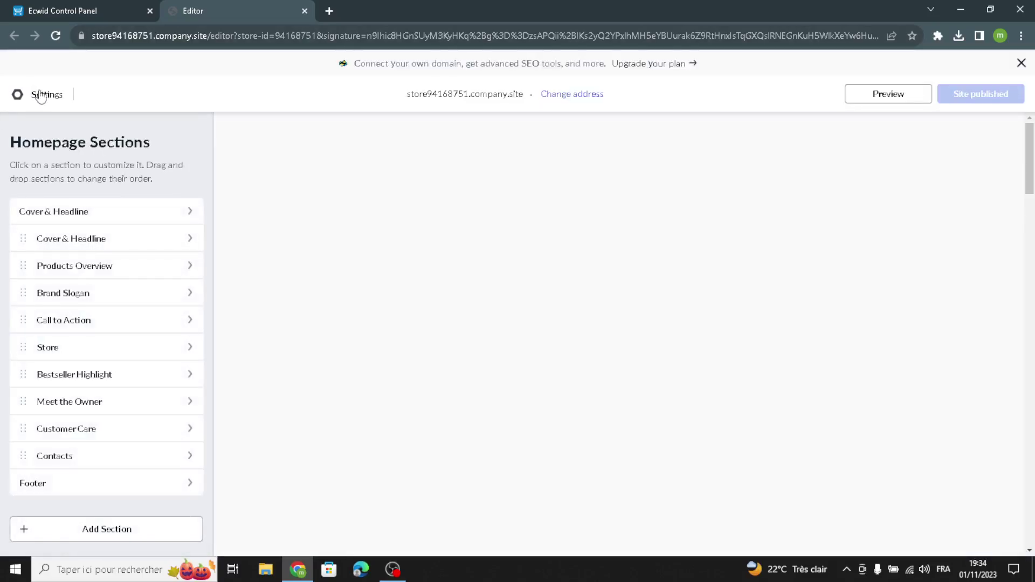
{"action": "left_click", "coordinate": [44, 93]}
{"action": "left_click", "coordinate": [254, 214]}
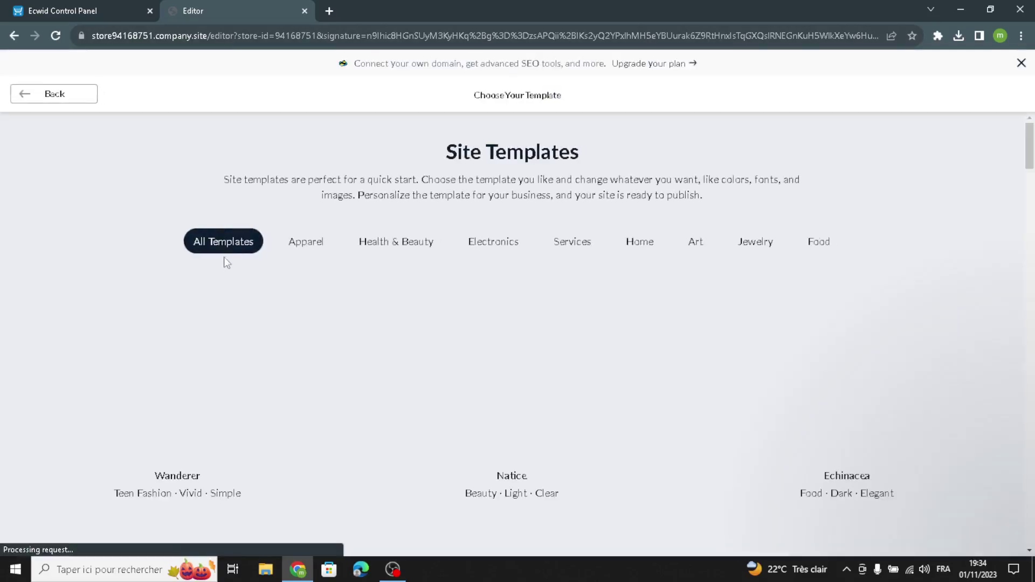
Step: Browse the full template gallery and apply the template described as Art, Light, Minimalist
{"action": "scroll", "coordinate": [390, 222], "scroll_direction": "down", "scroll_amount": 6}
{"action": "scroll", "coordinate": [539, 198], "scroll_direction": "up", "scroll_amount": 6}
{"action": "scroll", "coordinate": [520, 263], "scroll_direction": "down", "scroll_amount": 12}
{"action": "scroll", "coordinate": [512, 263], "scroll_direction": "down", "scroll_amount": 6}
{"action": "scroll", "coordinate": [526, 254], "scroll_direction": "down", "scroll_amount": 7}
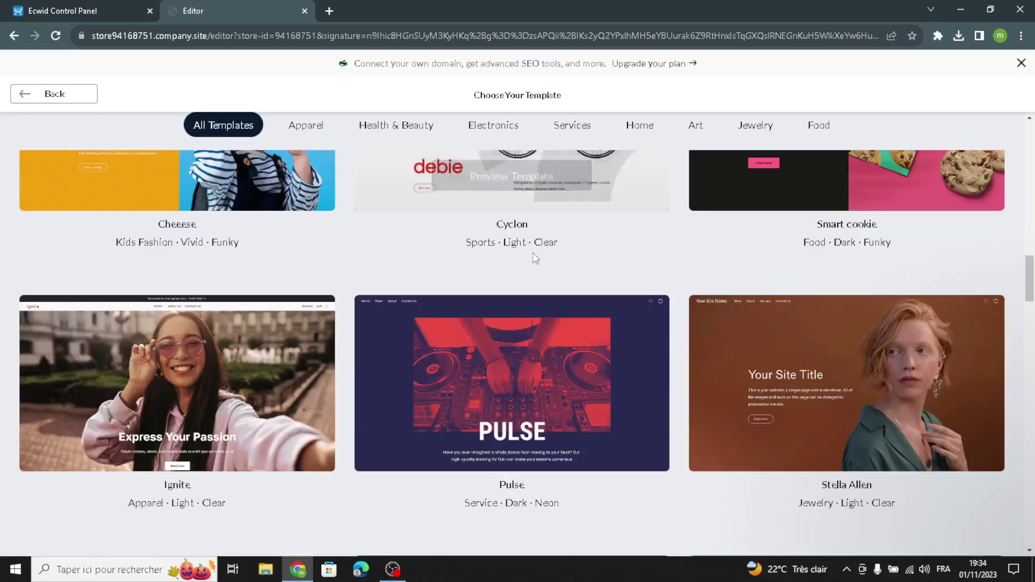
{"action": "scroll", "coordinate": [512, 238], "scroll_direction": "down", "scroll_amount": 10}
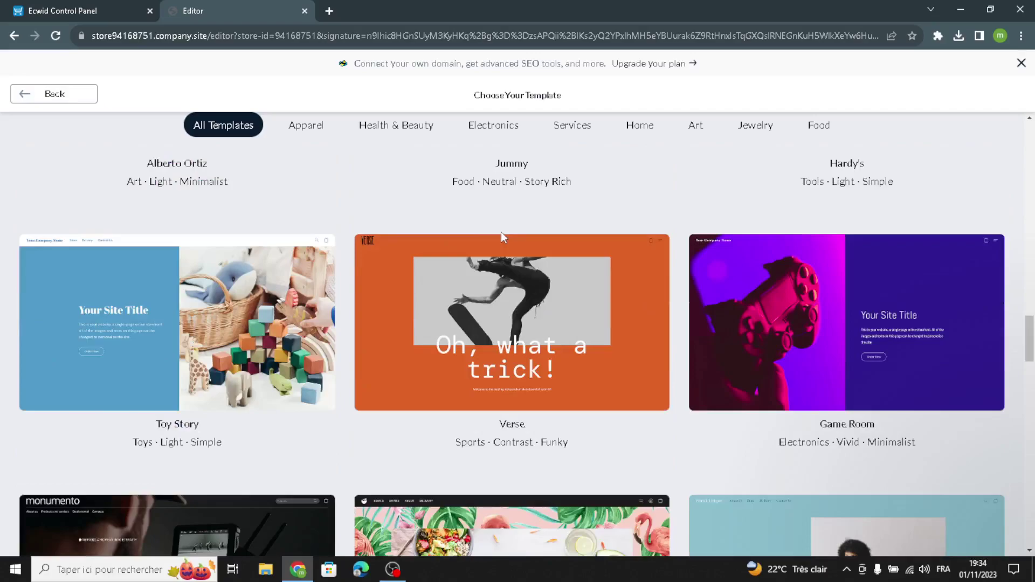
{"action": "scroll", "coordinate": [456, 253], "scroll_direction": "down", "scroll_amount": 8}
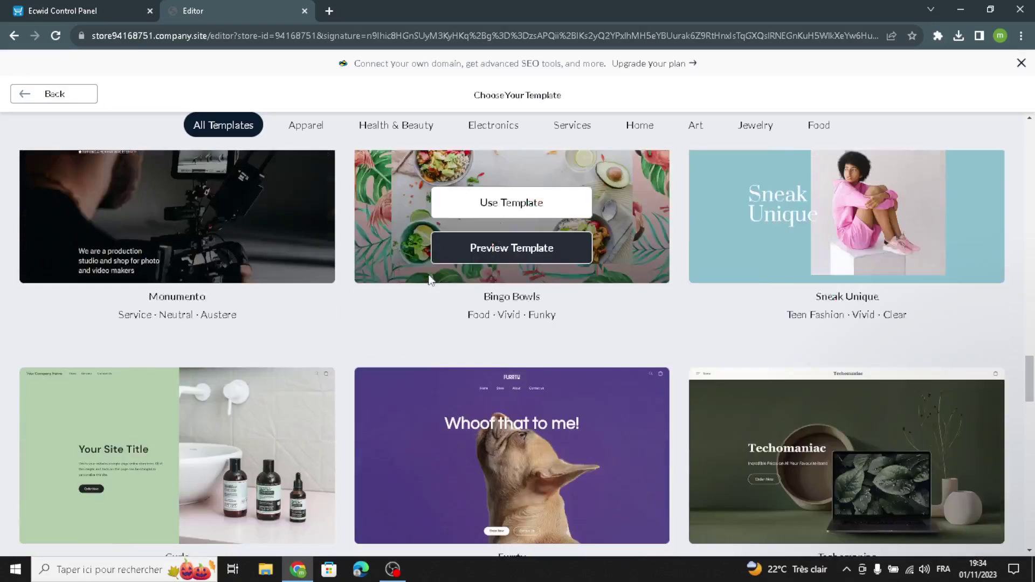
{"action": "scroll", "coordinate": [392, 312], "scroll_direction": "down", "scroll_amount": 12}
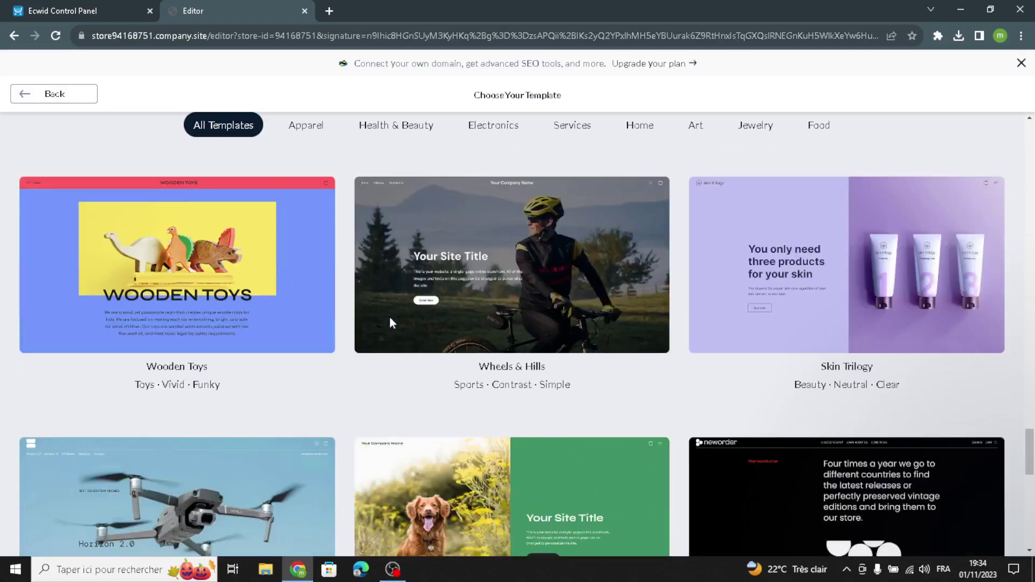
{"action": "scroll", "coordinate": [387, 319], "scroll_direction": "up", "scroll_amount": 4}
{"action": "scroll", "coordinate": [364, 319], "scroll_direction": "down", "scroll_amount": 6}
{"action": "scroll", "coordinate": [358, 325], "scroll_direction": "down", "scroll_amount": 5}
{"action": "scroll", "coordinate": [344, 280], "scroll_direction": "up", "scroll_amount": 9}
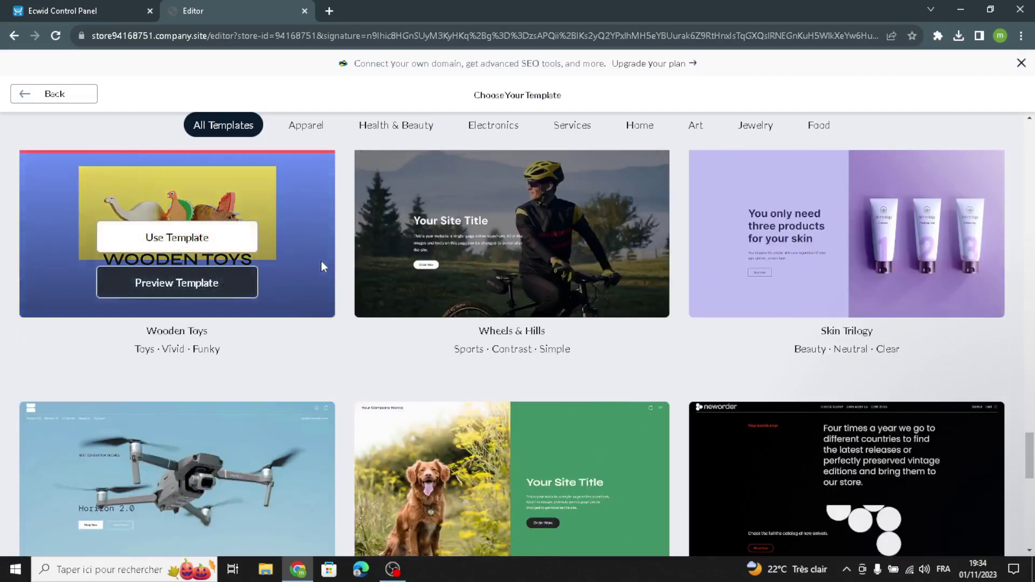
{"action": "scroll", "coordinate": [318, 243], "scroll_direction": "up", "scroll_amount": 5}
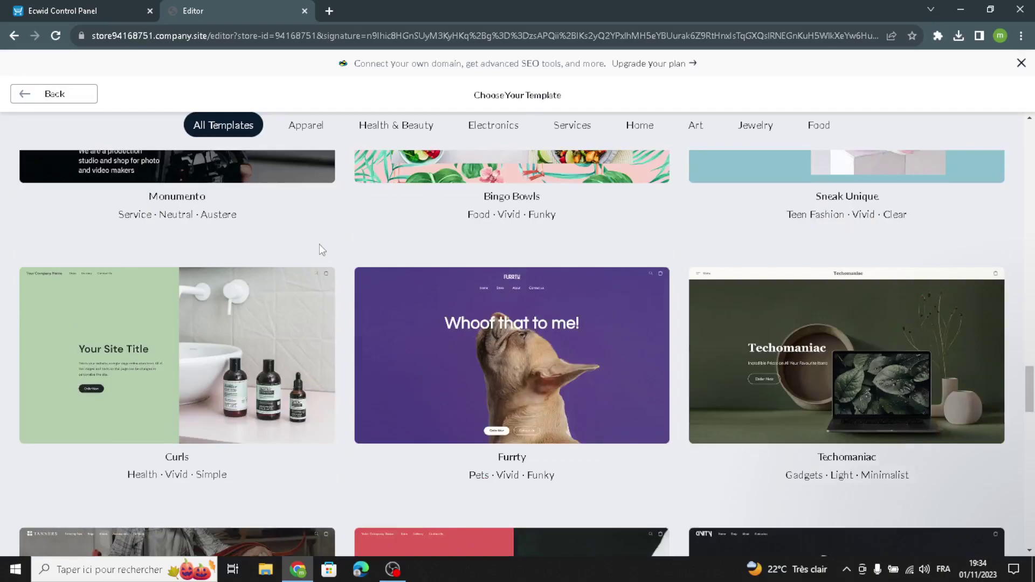
{"action": "scroll", "coordinate": [319, 244], "scroll_direction": "up", "scroll_amount": 4}
{"action": "scroll", "coordinate": [319, 244], "scroll_direction": "up", "scroll_amount": 5}
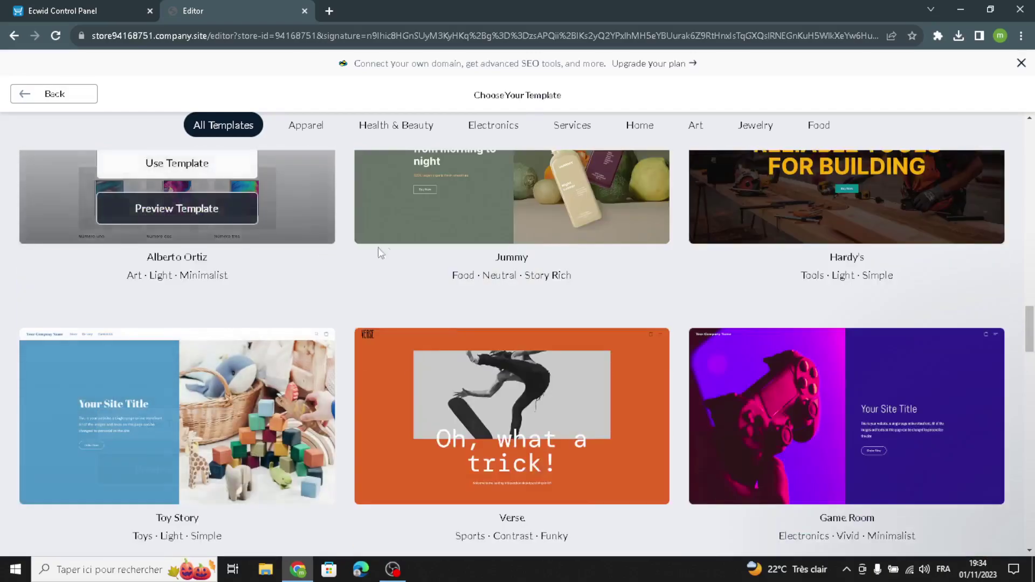
{"action": "scroll", "coordinate": [318, 367], "scroll_direction": "up", "scroll_amount": 10}
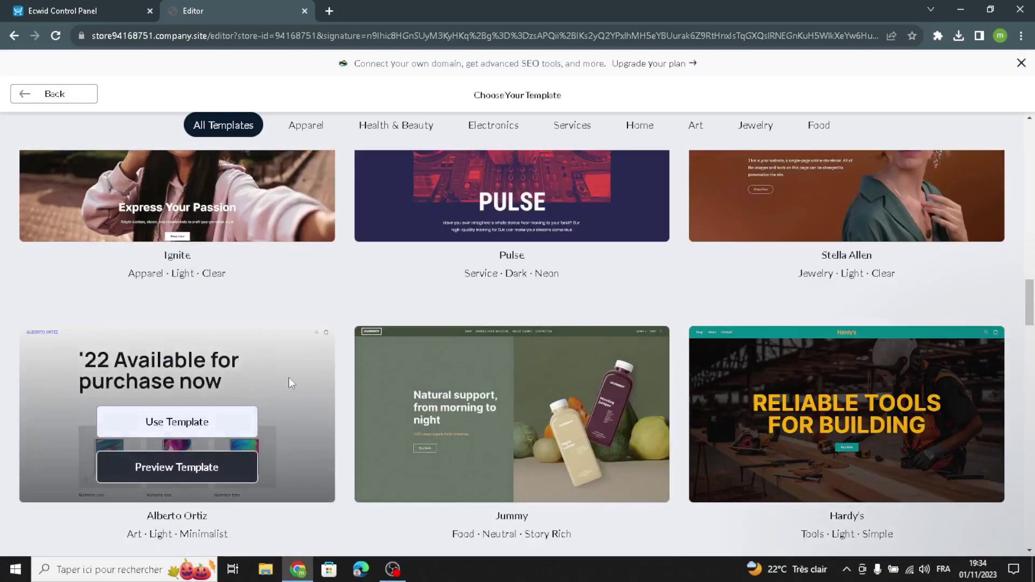
{"action": "scroll", "coordinate": [295, 372], "scroll_direction": "down", "scroll_amount": 3}
{"action": "scroll", "coordinate": [294, 377], "scroll_direction": "up", "scroll_amount": 3}
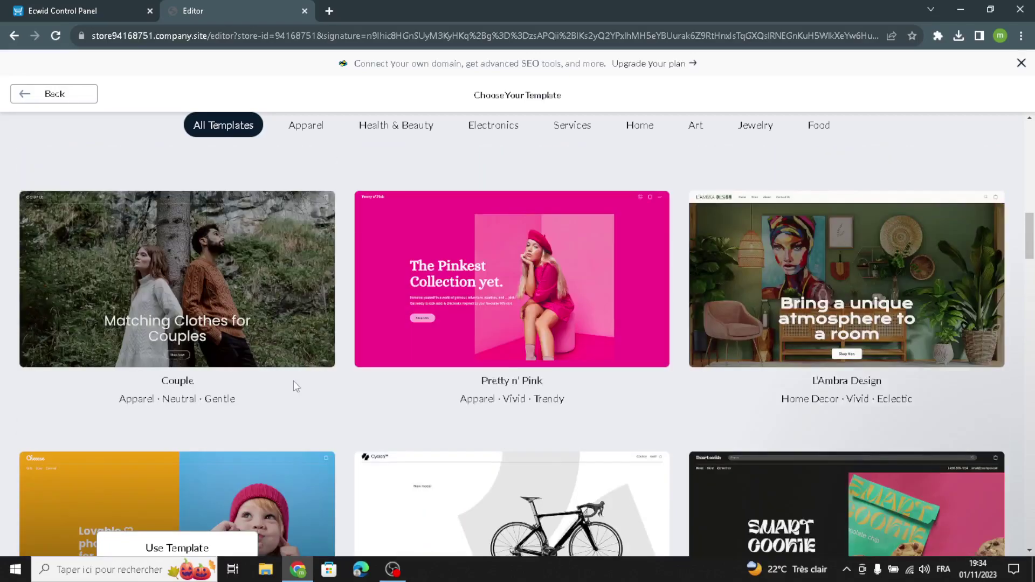
{"action": "scroll", "coordinate": [293, 380], "scroll_direction": "down", "scroll_amount": 10}
{"action": "scroll", "coordinate": [123, 416], "scroll_direction": "down", "scroll_amount": 1}
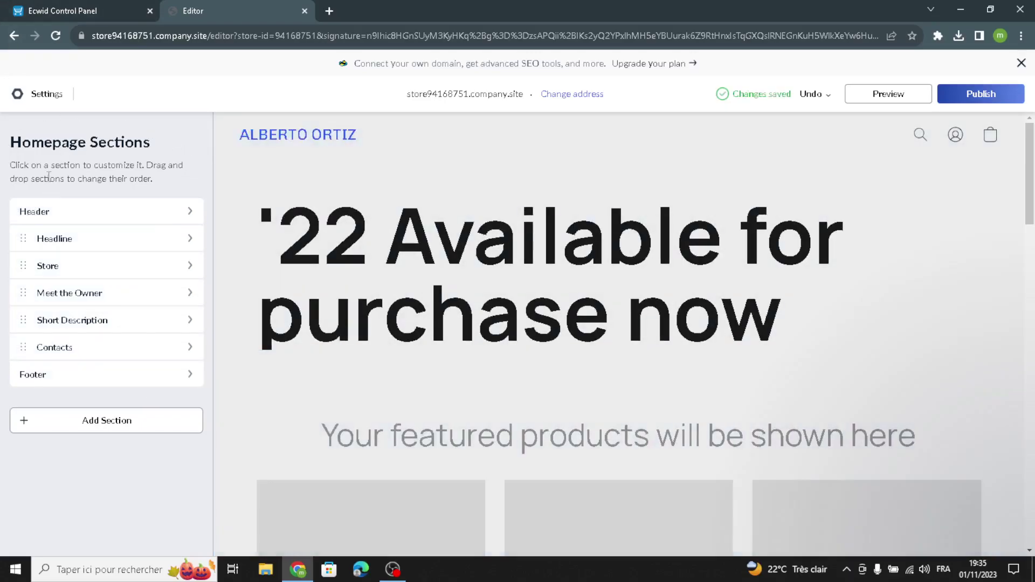
Step: Set the header's site logo text to "PaperCrafts Hub"
{"action": "left_click", "coordinate": [42, 212]}
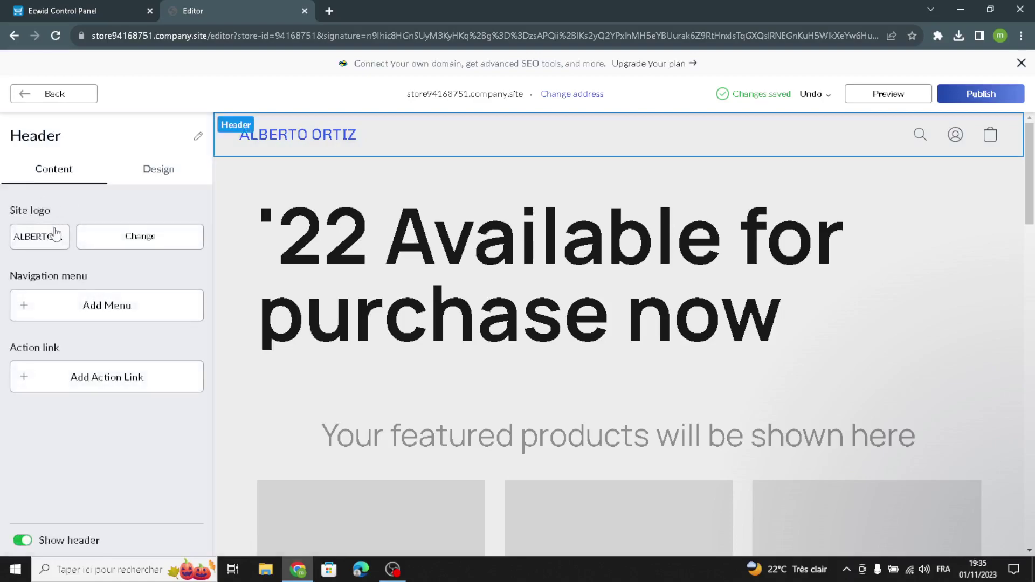
{"action": "left_click", "coordinate": [56, 234]}
{"action": "left_click_drag", "start_coordinate": [83, 269], "coordinate": [3, 268]}
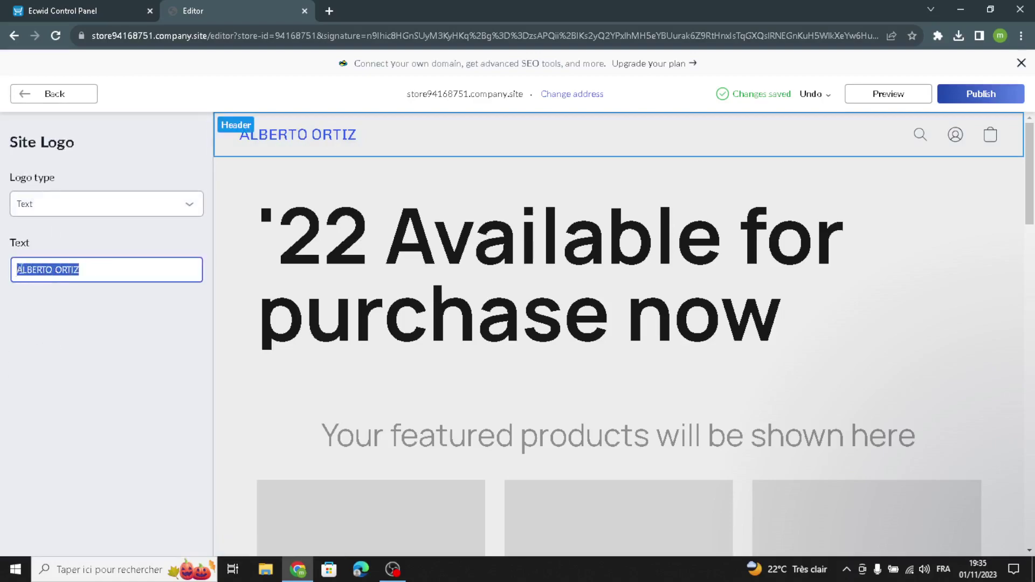
{"action": "type", "text": "PaperCrafts Hub"}
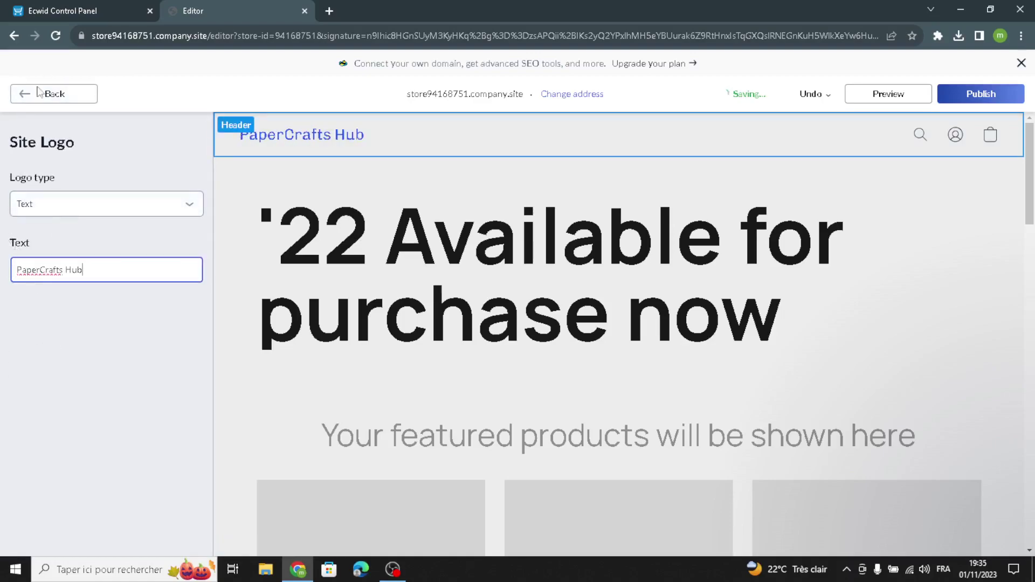
{"action": "left_click", "coordinate": [38, 96]}
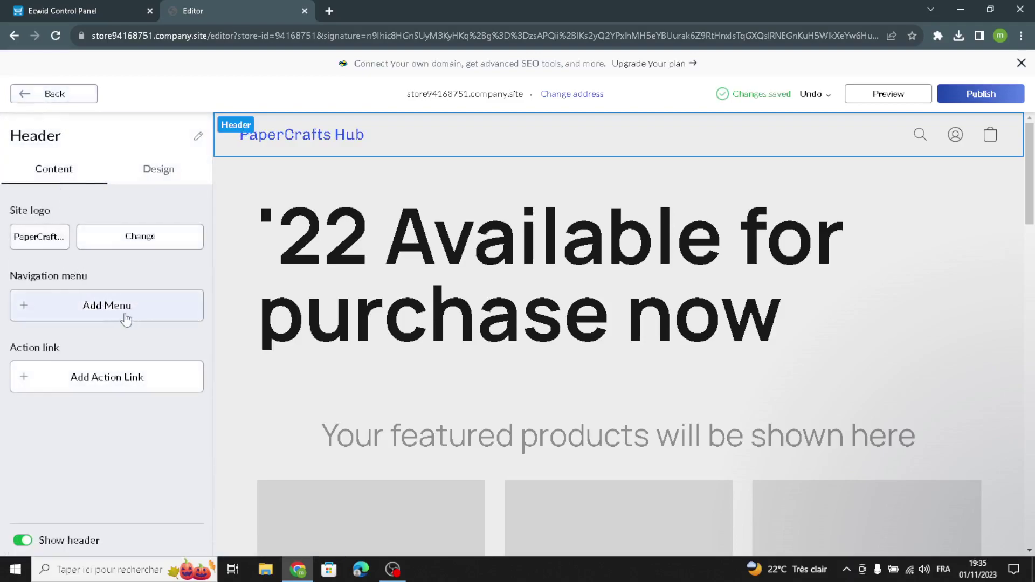
Step: Add a navigation menu item to the header with its default title and an empty link, and return to the homepage sections
{"action": "left_click", "coordinate": [58, 315]}
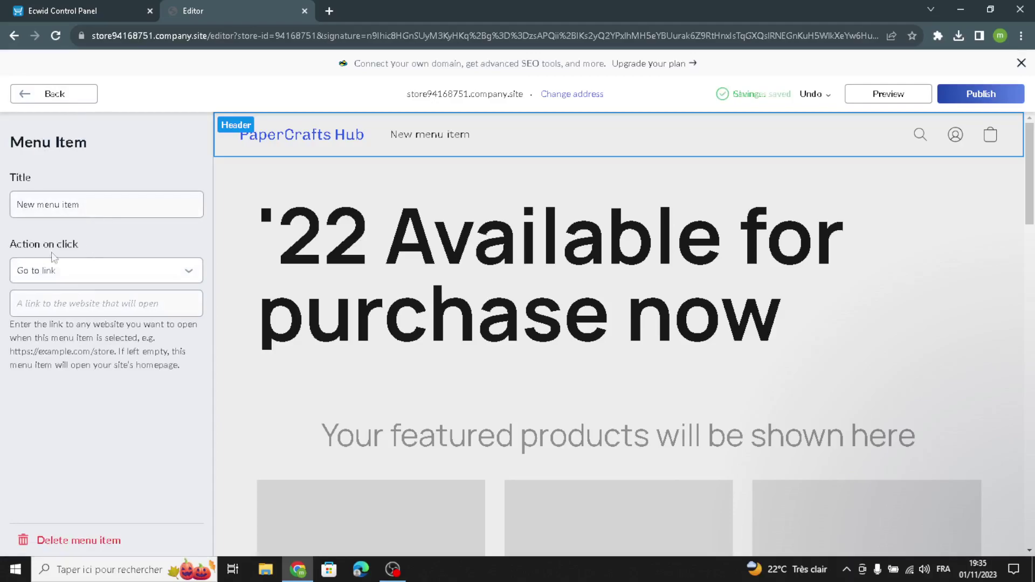
{"action": "left_click", "coordinate": [32, 302]}
{"action": "left_click", "coordinate": [33, 101]}
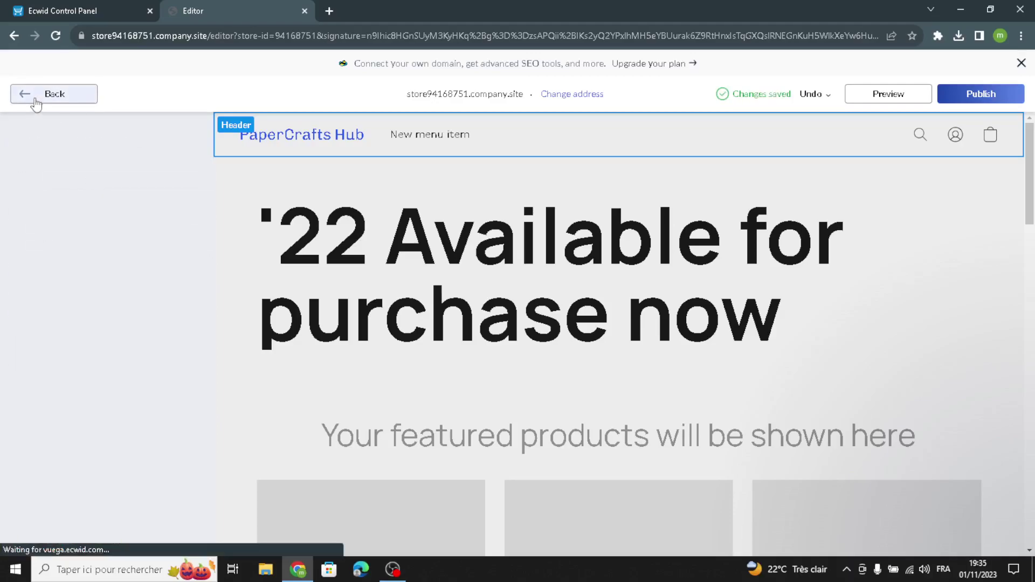
{"action": "left_click", "coordinate": [51, 103]}
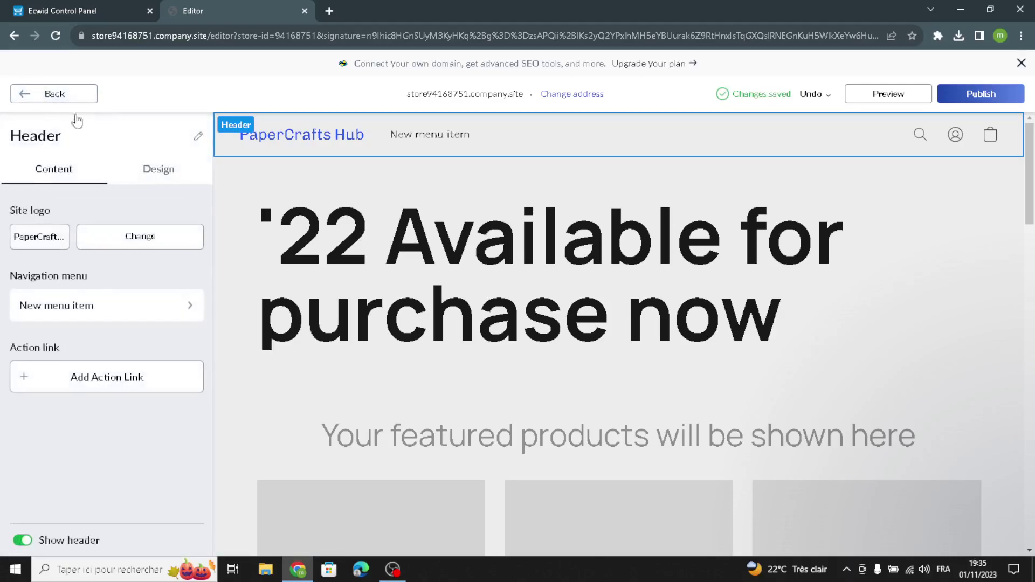
{"action": "left_click", "coordinate": [69, 96]}
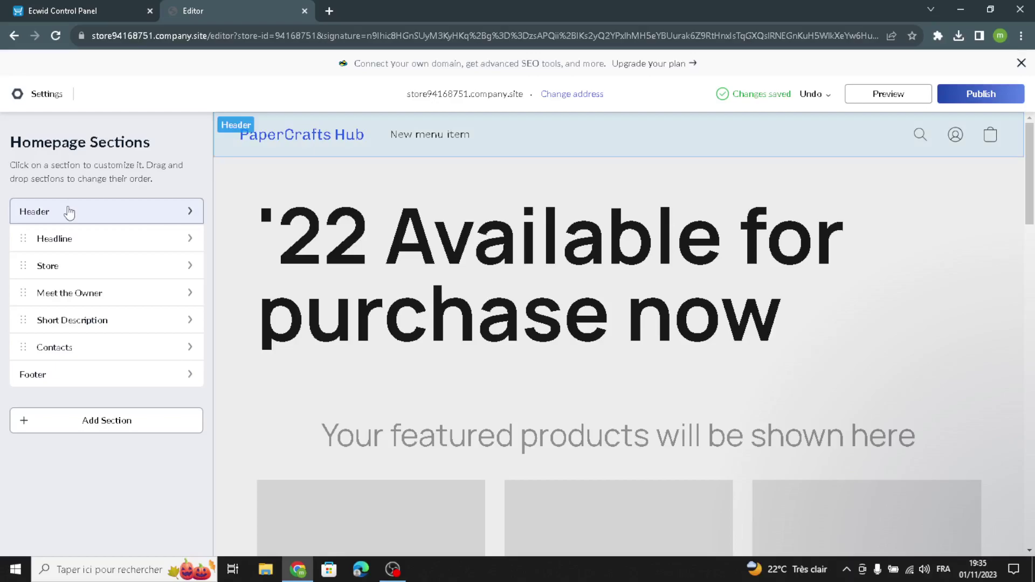
Step: Change the header design to the layout with the logo centred and the menu on its left
{"action": "left_click", "coordinate": [69, 212]}
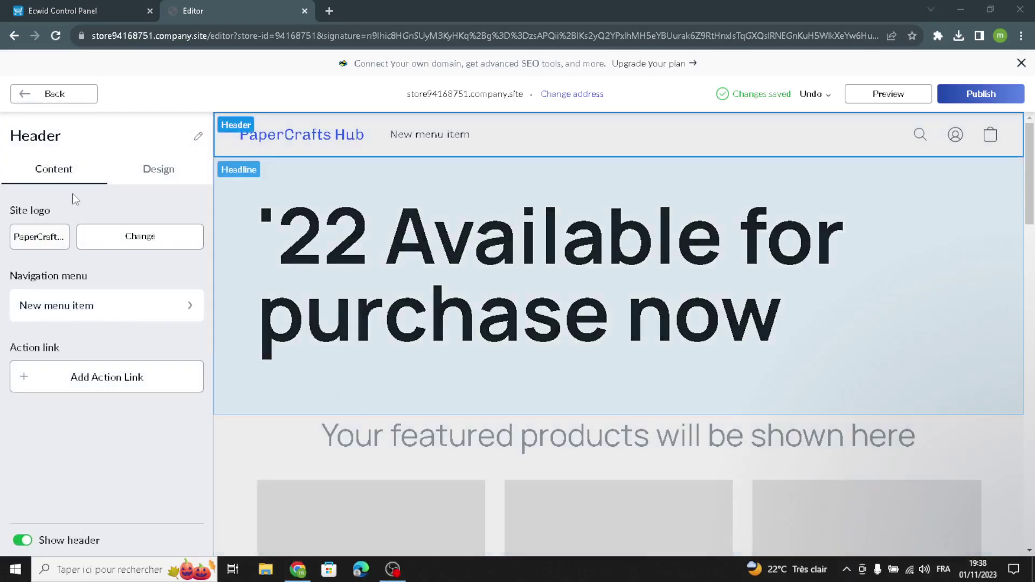
{"action": "left_click", "coordinate": [155, 173]}
{"action": "left_click", "coordinate": [135, 261]}
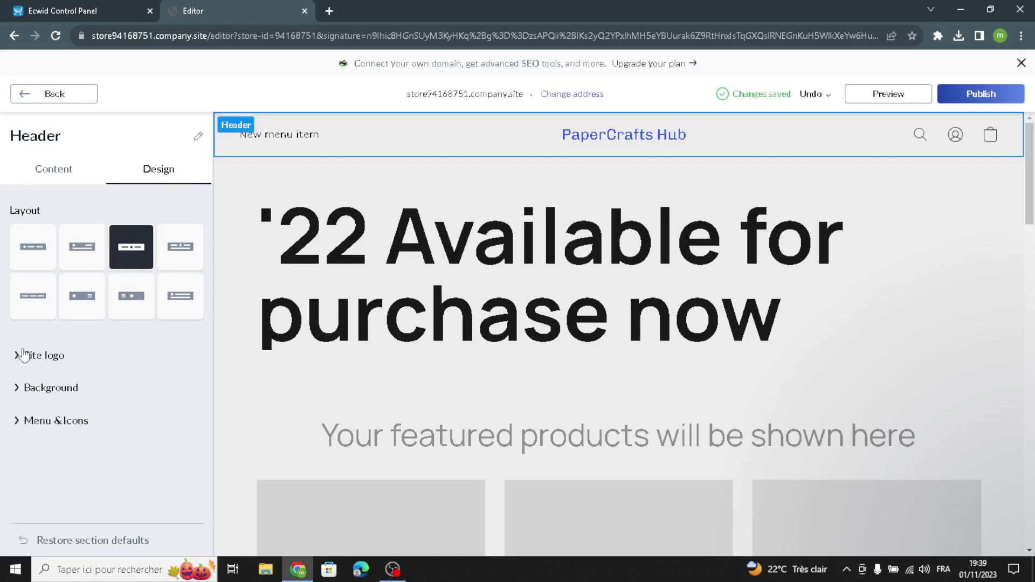
Step: Style the header's site logo with the Alice font, a larger text size and the dark blue colour #1F3D58
{"action": "left_click", "coordinate": [47, 357]}
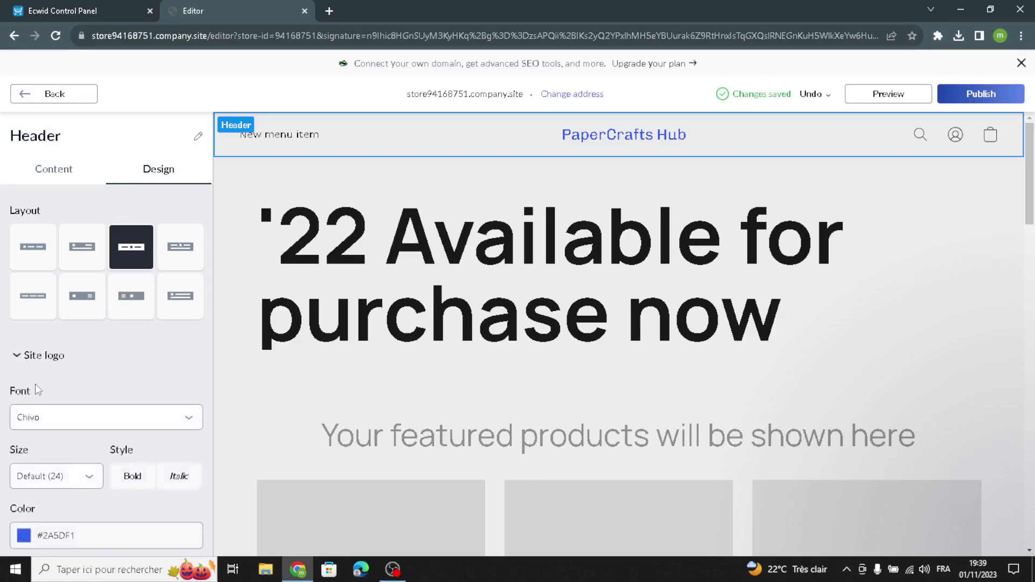
{"action": "left_click", "coordinate": [29, 421]}
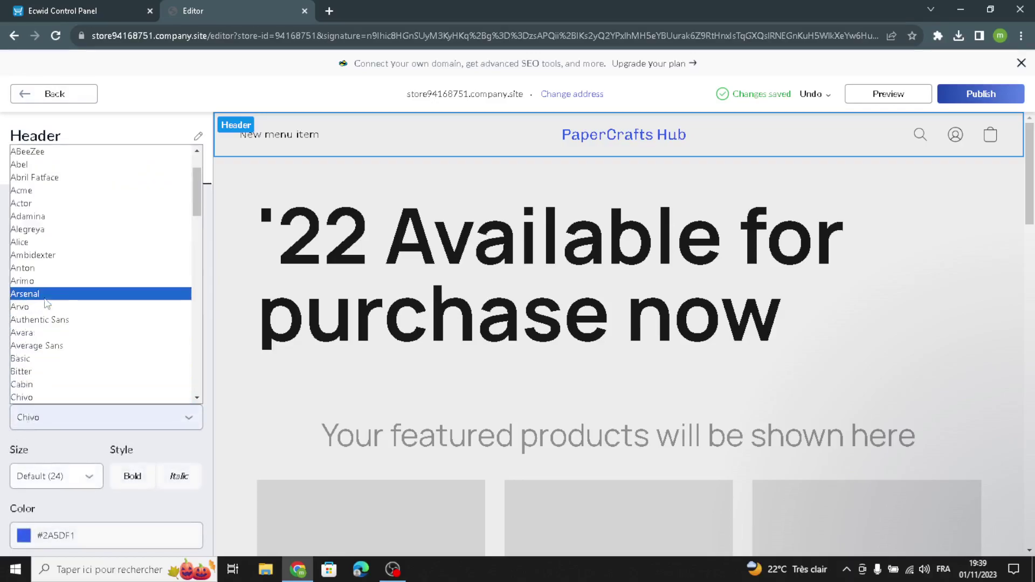
{"action": "left_click", "coordinate": [40, 244]}
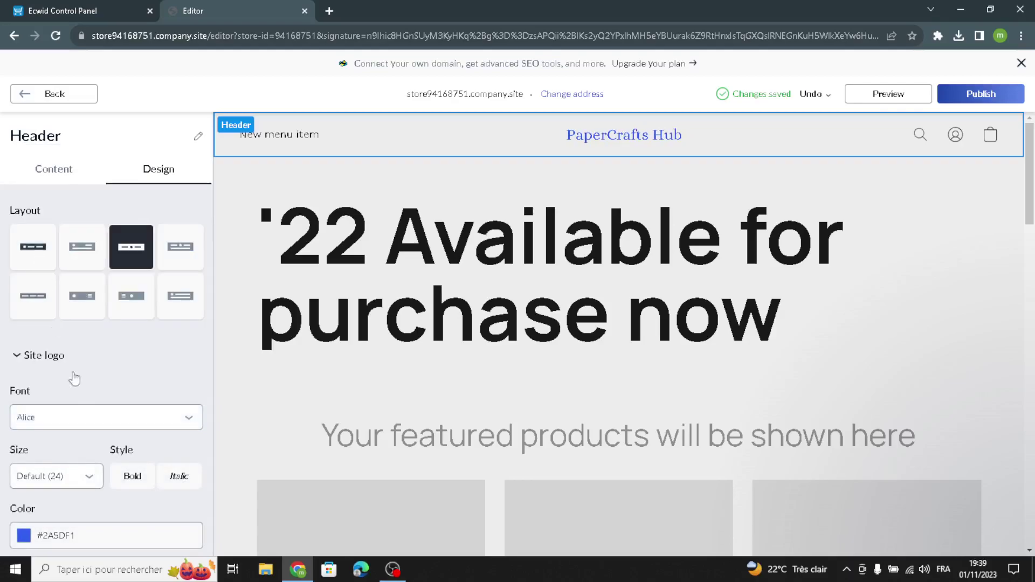
{"action": "left_click", "coordinate": [67, 485]}
{"action": "left_click", "coordinate": [56, 432]}
{"action": "left_click", "coordinate": [25, 544]}
{"action": "left_click", "coordinate": [88, 301]}
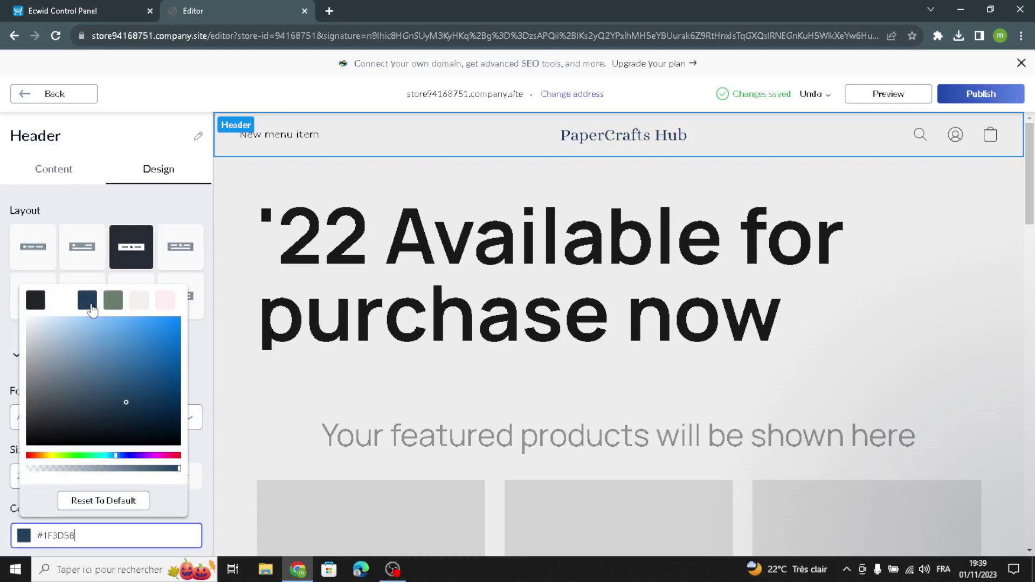
Step: Add a frame outline around the header's site logo
{"action": "left_click", "coordinate": [2, 337]}
{"action": "scroll", "coordinate": [65, 473], "scroll_direction": "down", "scroll_amount": 3}
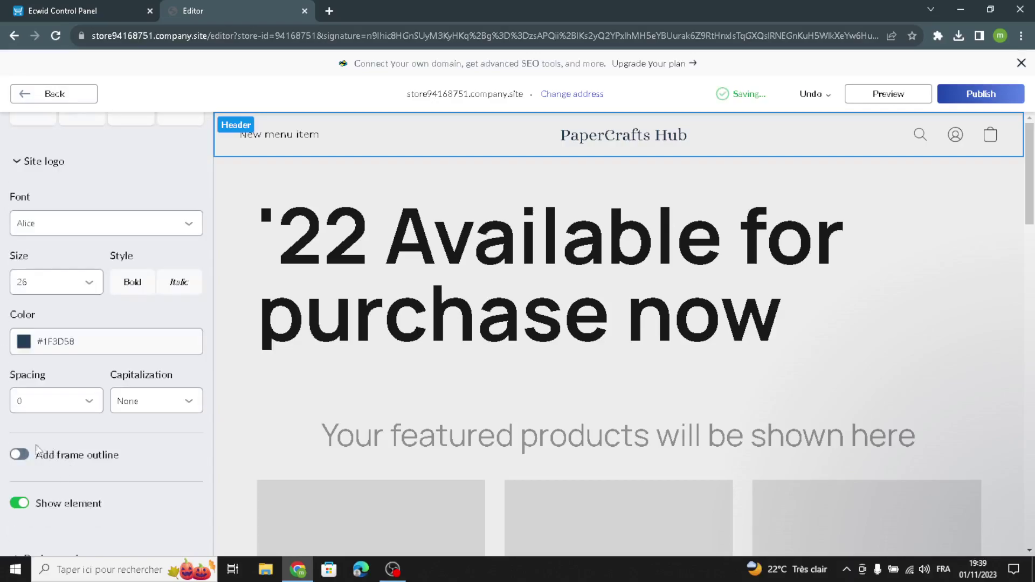
{"action": "left_click", "coordinate": [22, 454]}
{"action": "scroll", "coordinate": [67, 479], "scroll_direction": "down", "scroll_amount": 1}
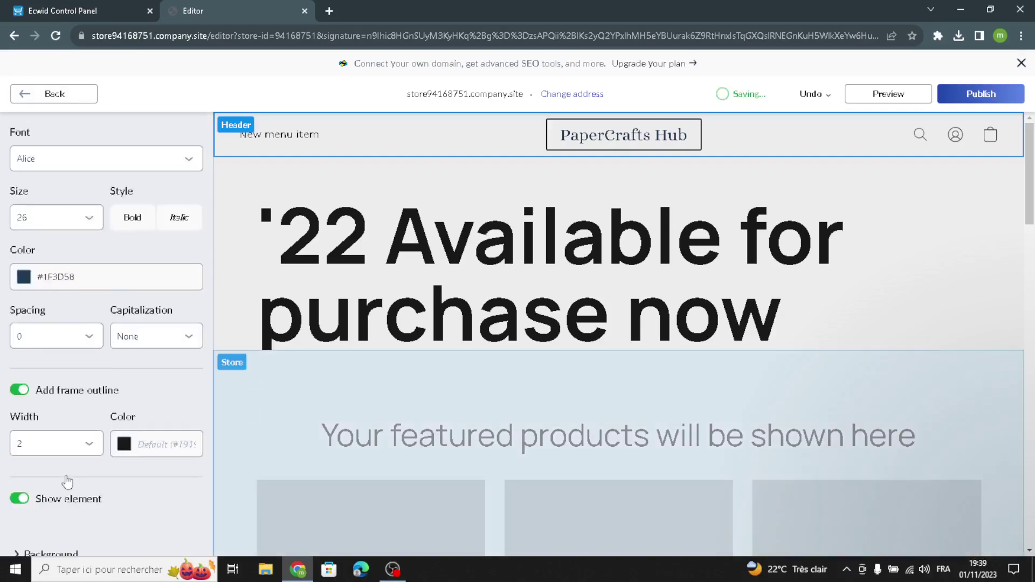
Step: Set the header's background style to Grayscale transparent and return to the homepage sections
{"action": "scroll", "coordinate": [68, 481], "scroll_direction": "down", "scroll_amount": 1}
{"action": "left_click", "coordinate": [46, 490]}
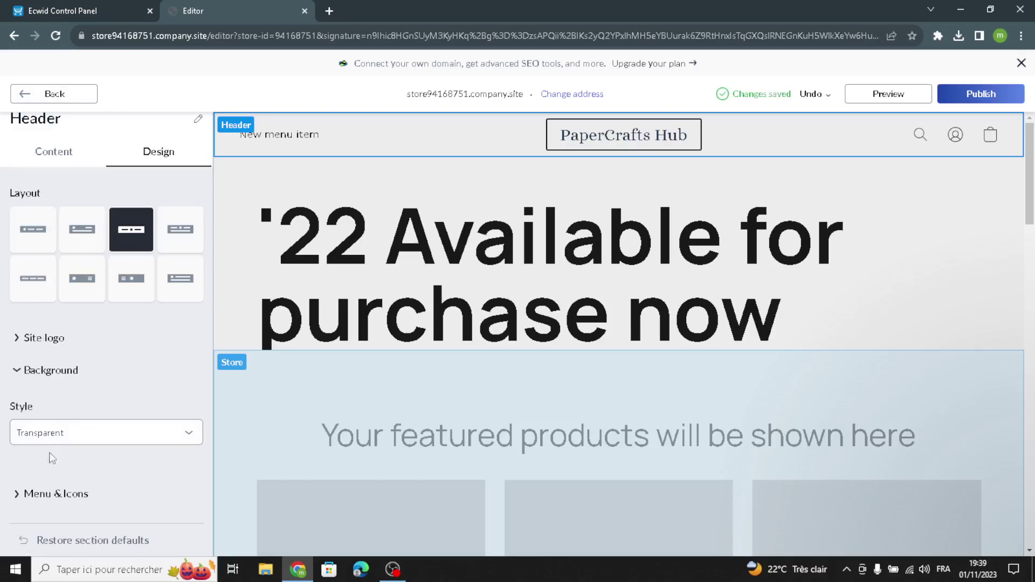
{"action": "left_click", "coordinate": [54, 434]}
{"action": "left_click", "coordinate": [65, 478]}
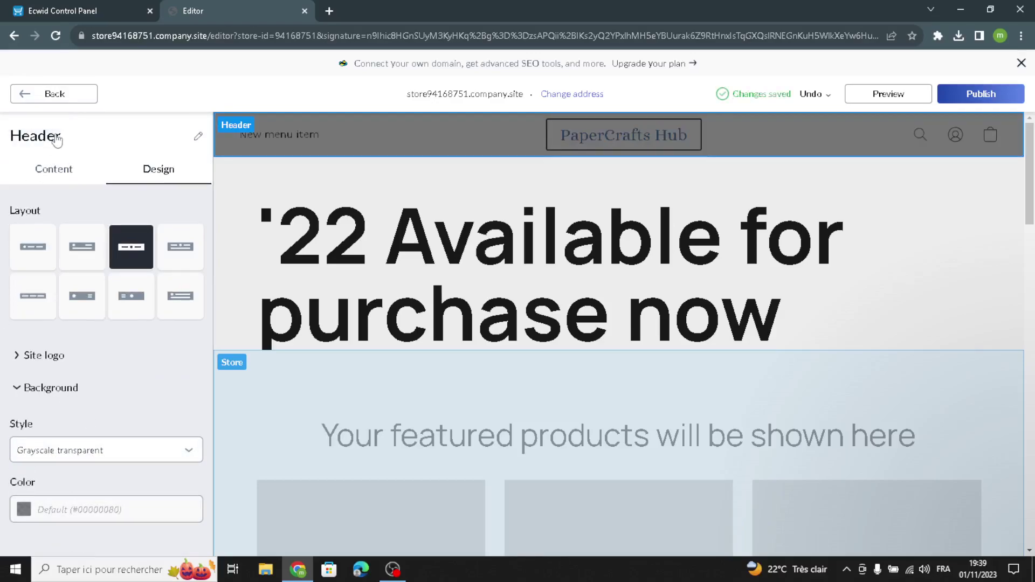
{"action": "left_click", "coordinate": [51, 94]}
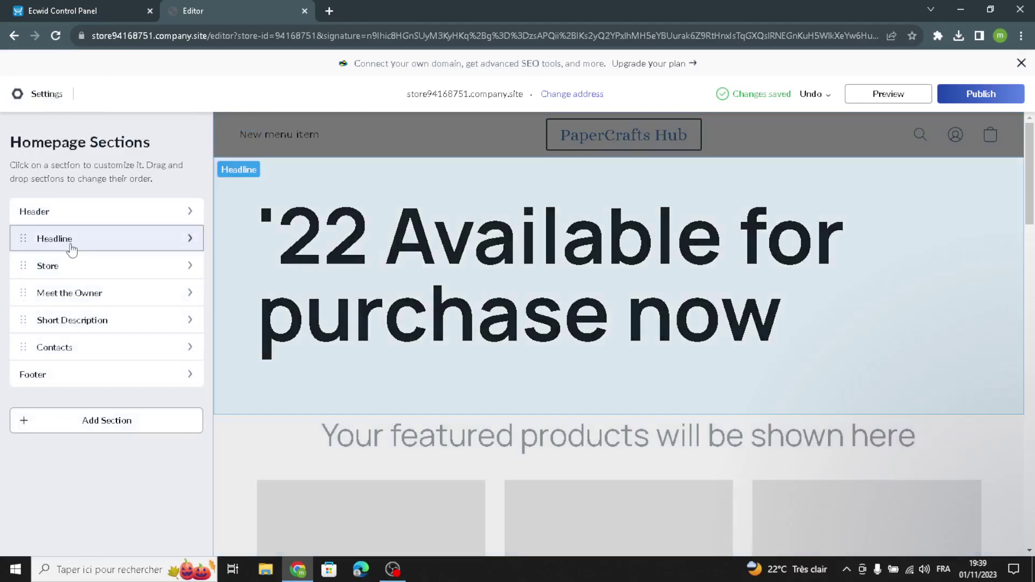
Step: Fill in the Headline section's description with "Welcome to our site for stationery and paper goods."
{"action": "left_click", "coordinate": [72, 247]}
{"action": "left_click", "coordinate": [101, 327]}
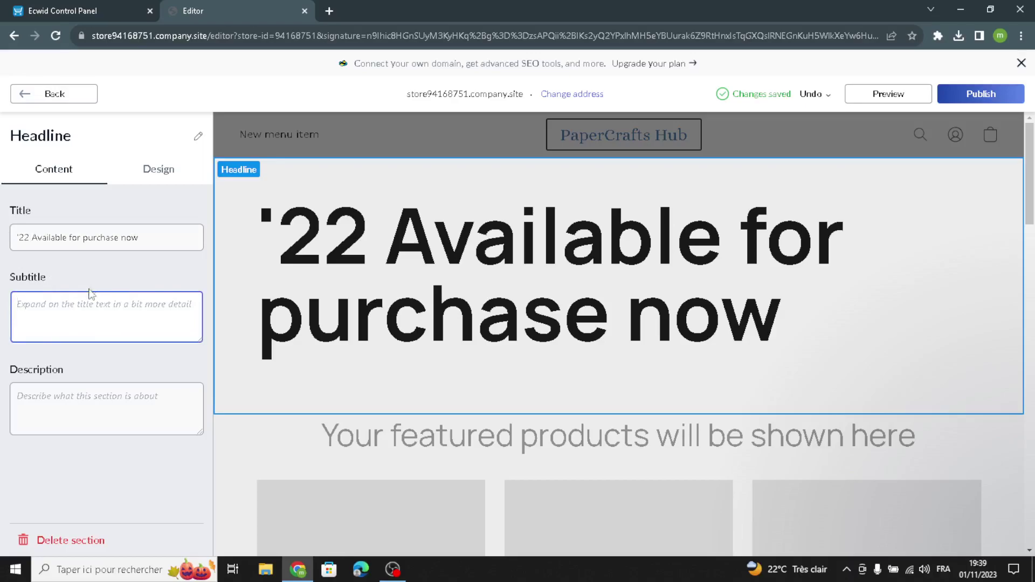
{"action": "left_click_drag", "start_coordinate": [135, 245], "coordinate": [51, 289]}
{"action": "left_click", "coordinate": [50, 315]}
{"action": "left_click", "coordinate": [76, 411]}
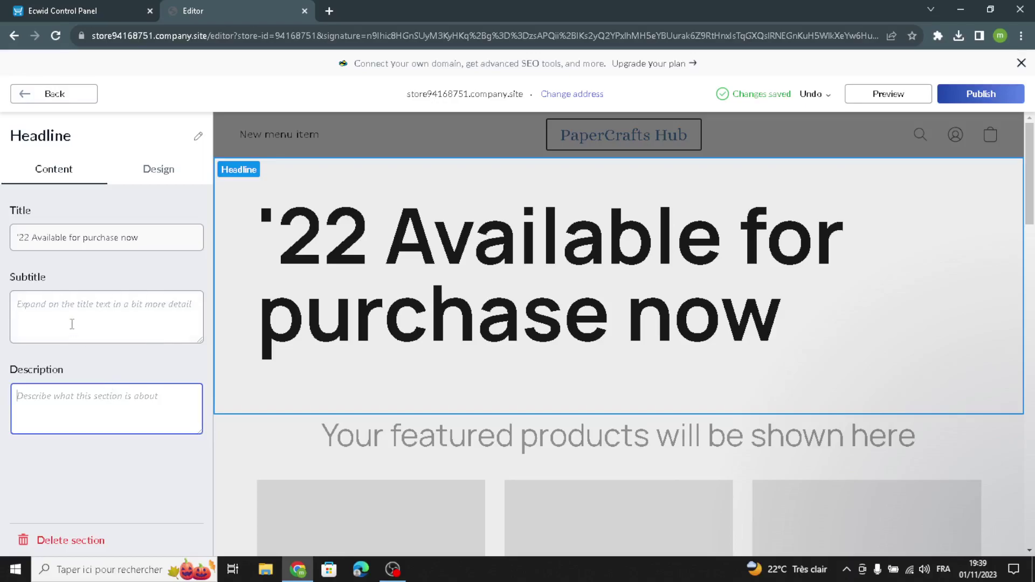
{"action": "type", "text": "Welcome to o"}
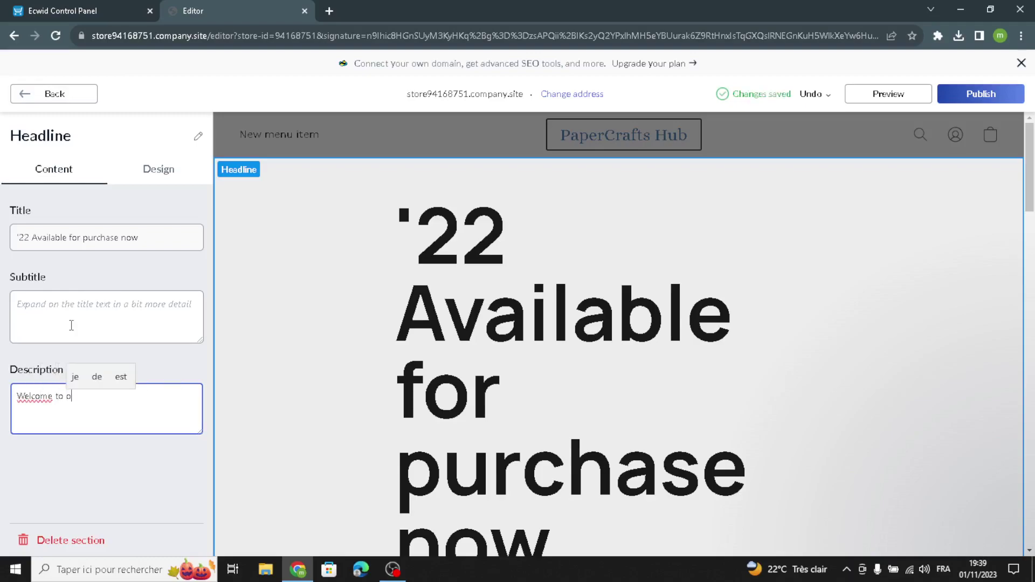
{"action": "type", "text": "ursin"}
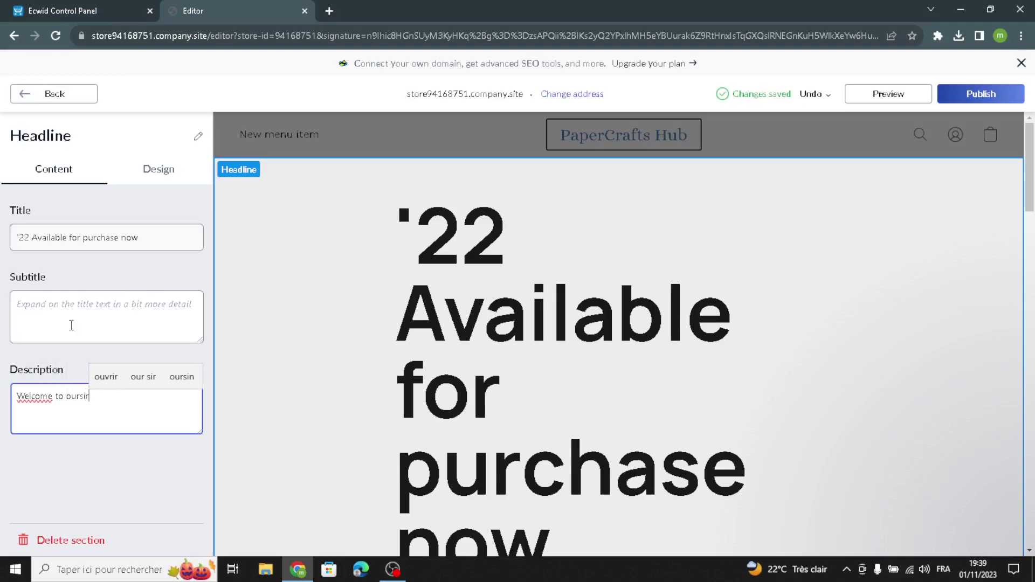
{"action": "key", "text": "BackSpace"}
{"action": "key", "text": "BackSpace"}
{"action": "type", "text": "site"}
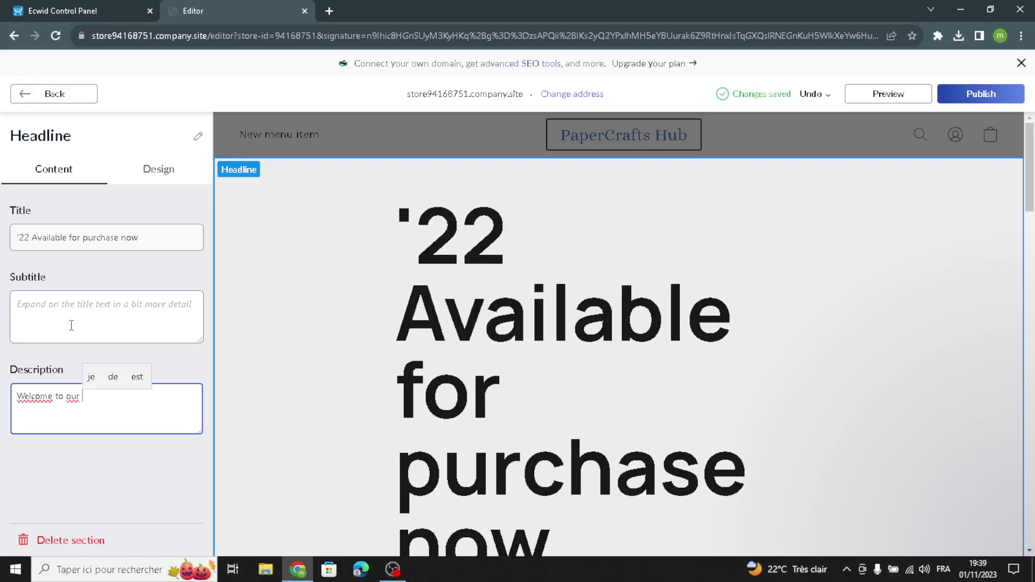
{"action": "type", "text": " for stationery and paper"}
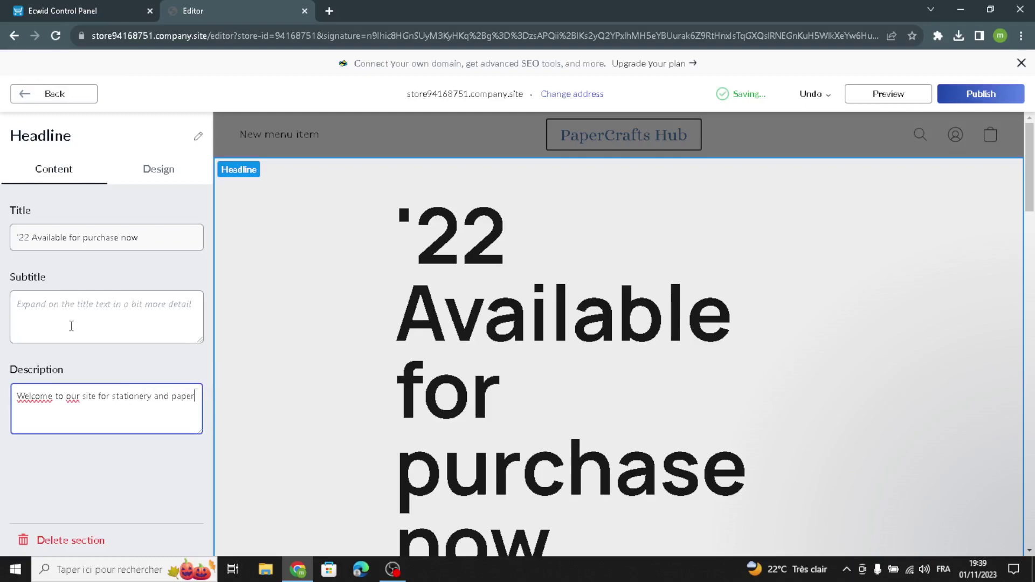
{"action": "type", "text": " goods."}
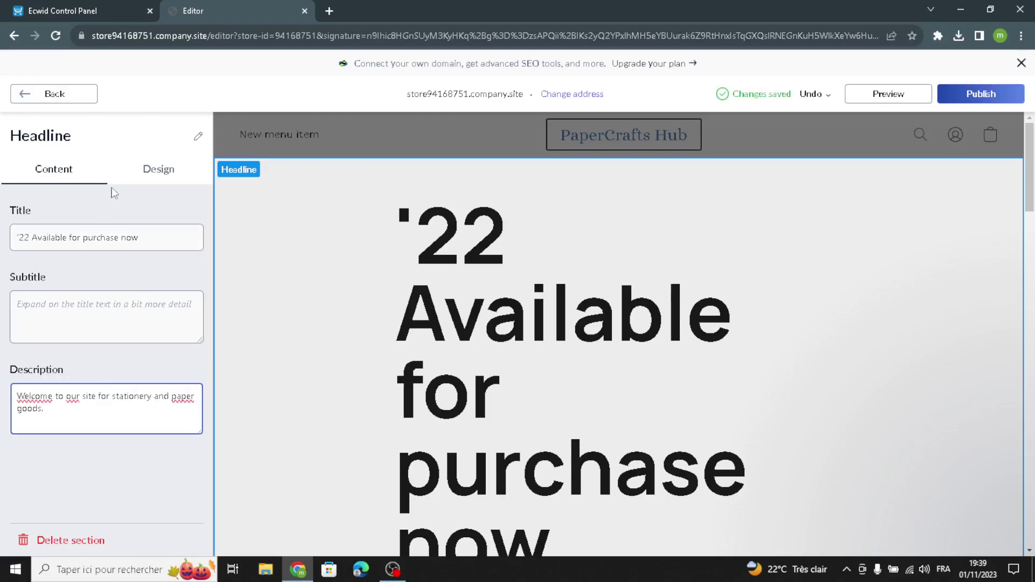
Step: Change the Headline section's layout to the centred one with the description below the title
{"action": "left_click", "coordinate": [141, 169]}
{"action": "left_click", "coordinate": [82, 247]}
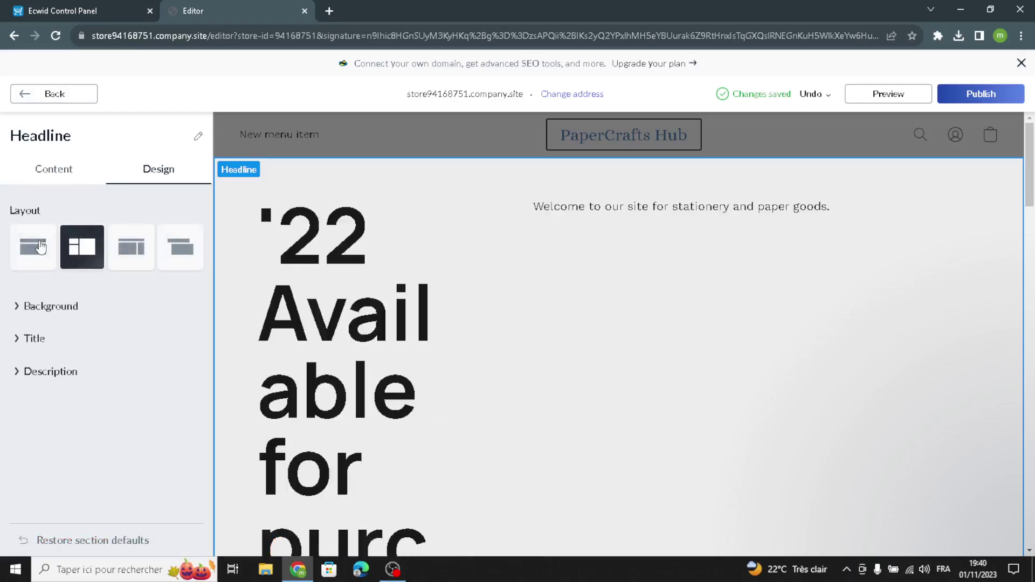
{"action": "left_click", "coordinate": [48, 247]}
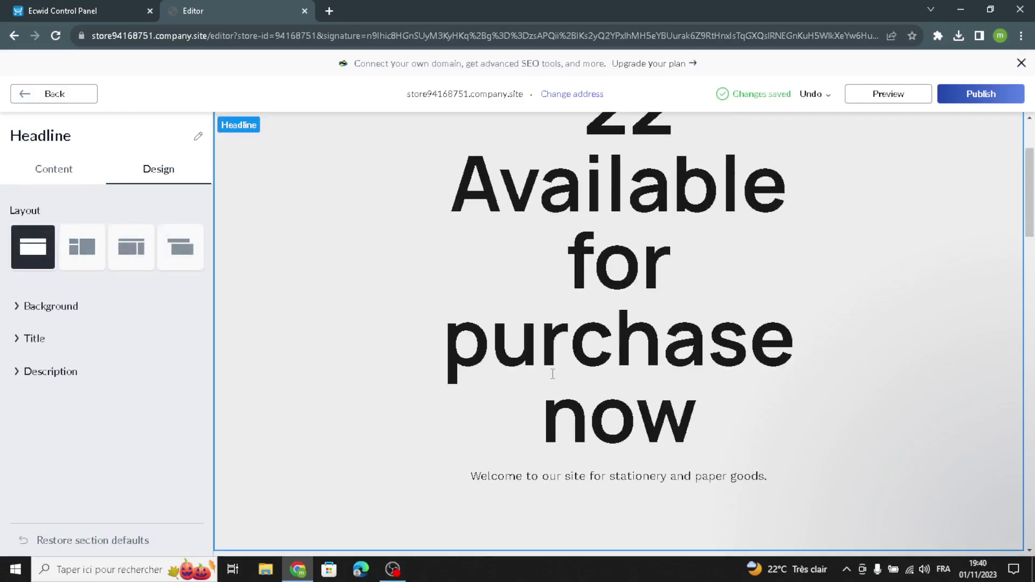
Step: Set the Headline section's solid background colour to the grey-blue #9AAAB8 and return to the homepage sections
{"action": "left_click", "coordinate": [51, 305]}
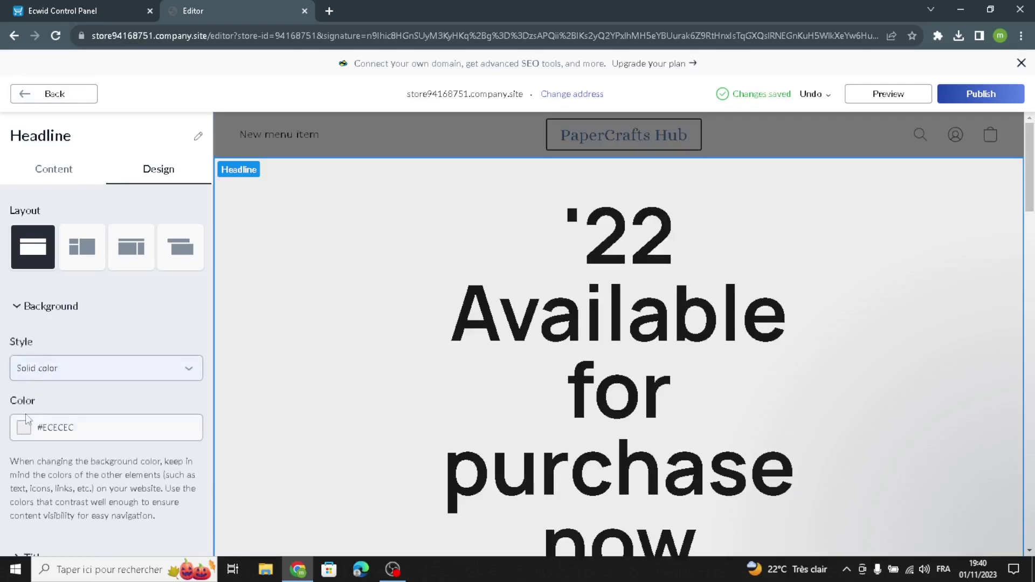
{"action": "left_click", "coordinate": [23, 429]}
{"action": "left_click", "coordinate": [85, 464]}
{"action": "left_click", "coordinate": [81, 375]}
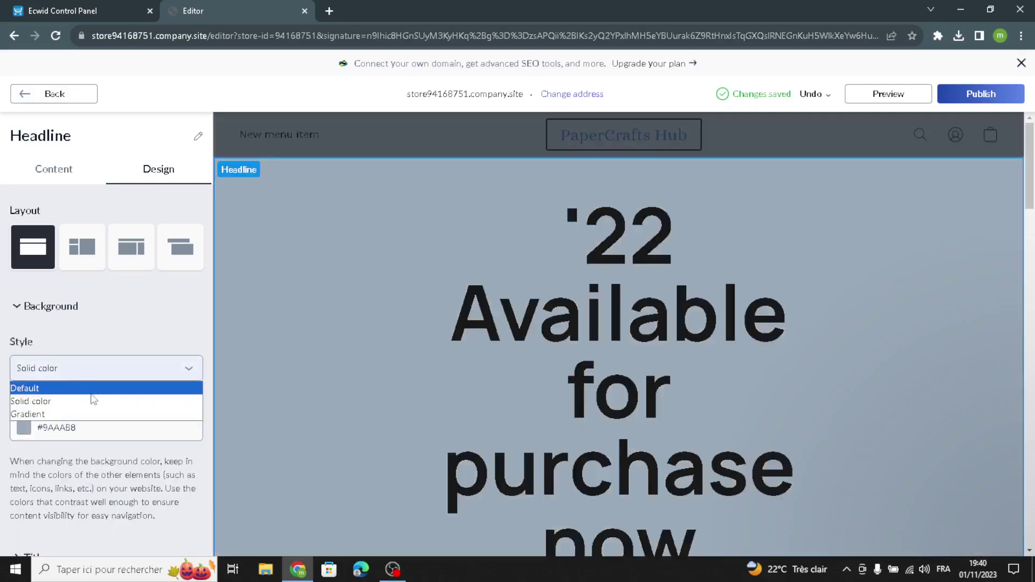
{"action": "left_click", "coordinate": [116, 318]}
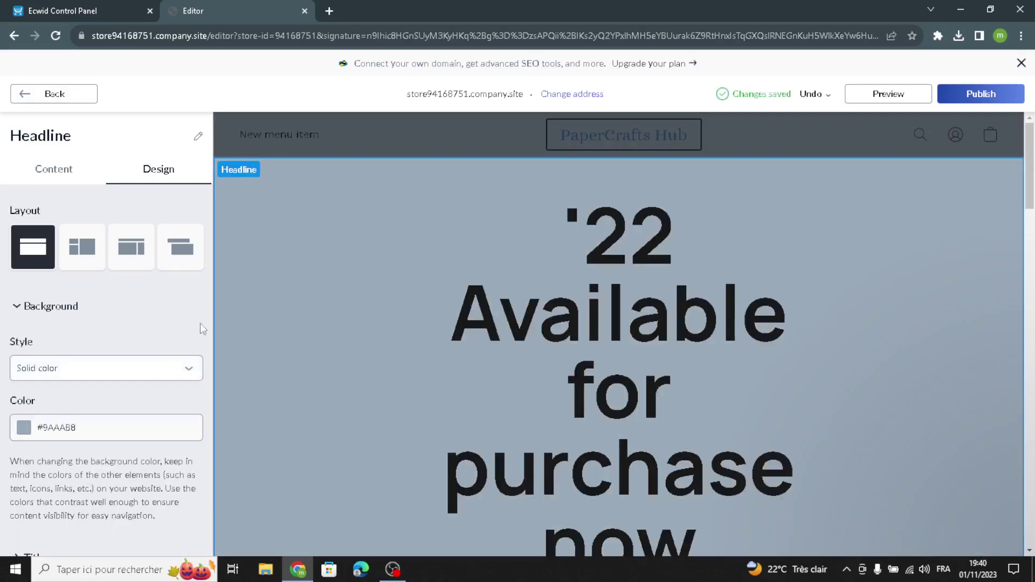
{"action": "left_click", "coordinate": [42, 99]}
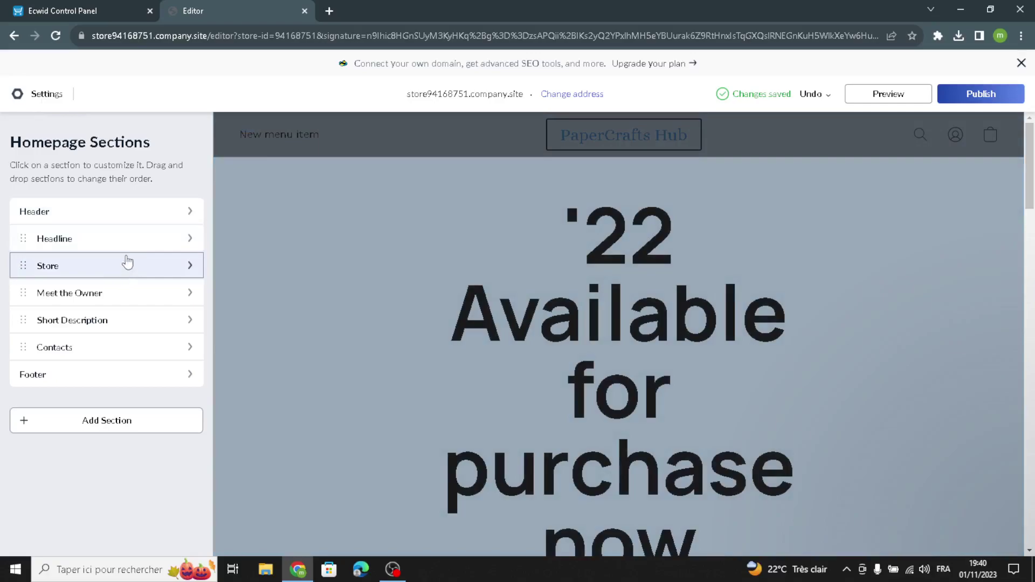
Step: Set the Store section's title to "Featured products"
{"action": "left_click", "coordinate": [120, 270]}
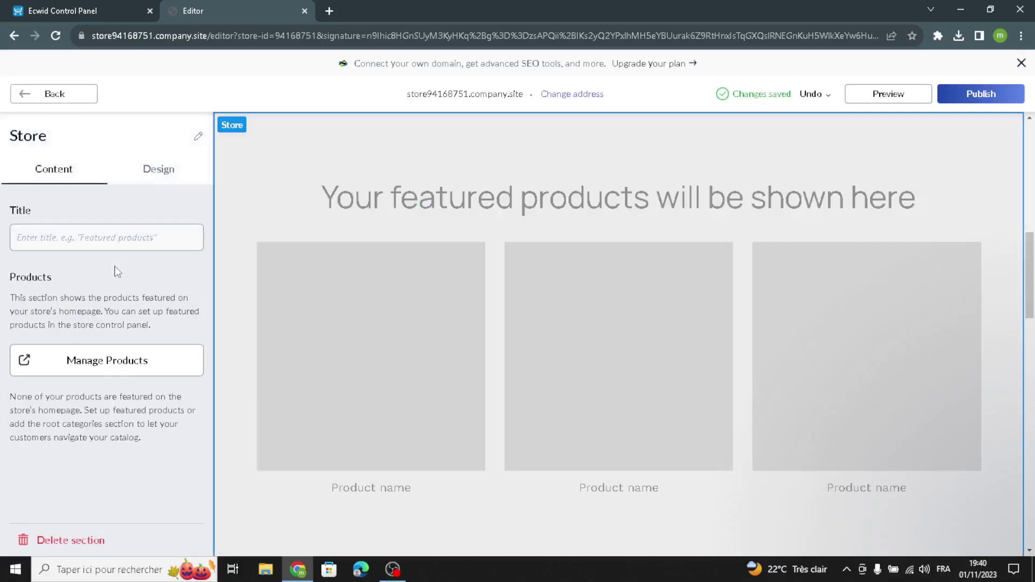
{"action": "left_click", "coordinate": [133, 245]}
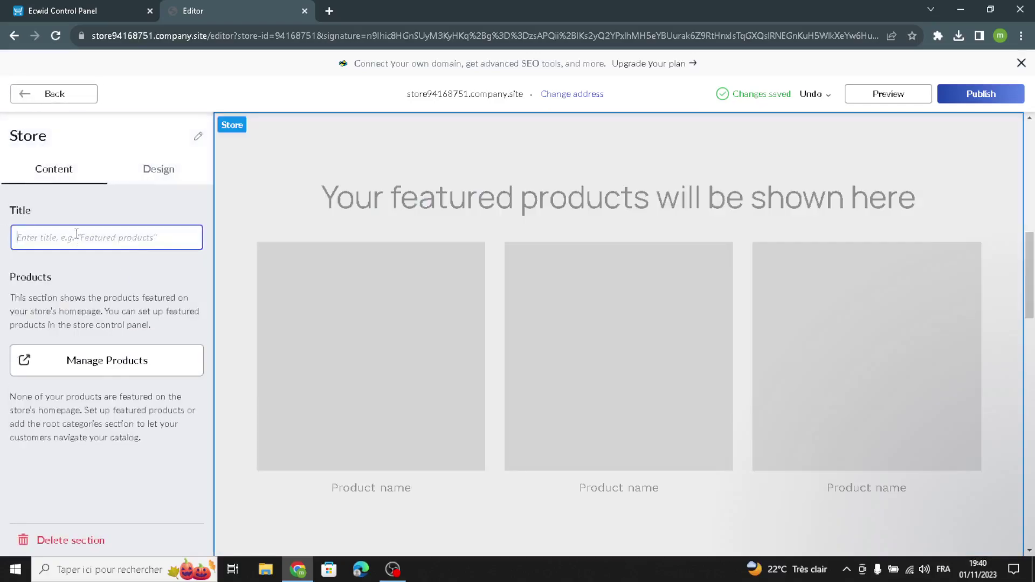
{"action": "type", "text": "Featr"}
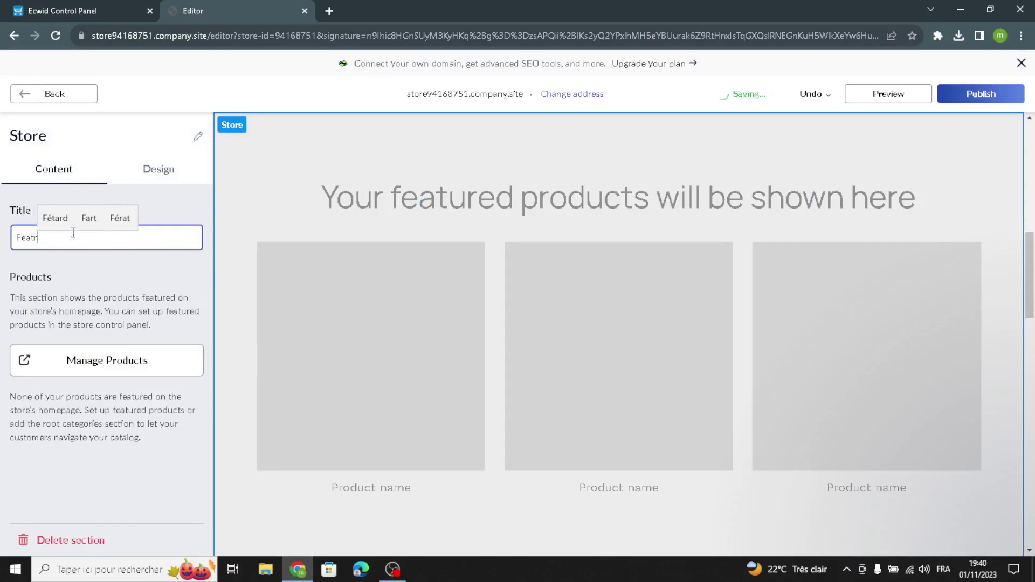
{"action": "key", "text": "BackSpace"}
{"action": "type", "text": "ured products"}
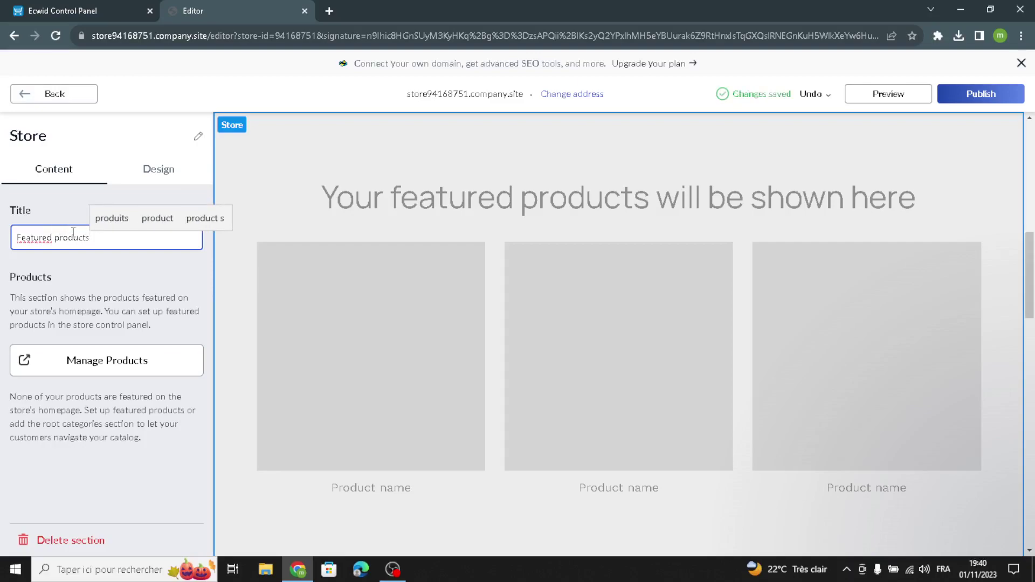
{"action": "left_click", "coordinate": [94, 186]}
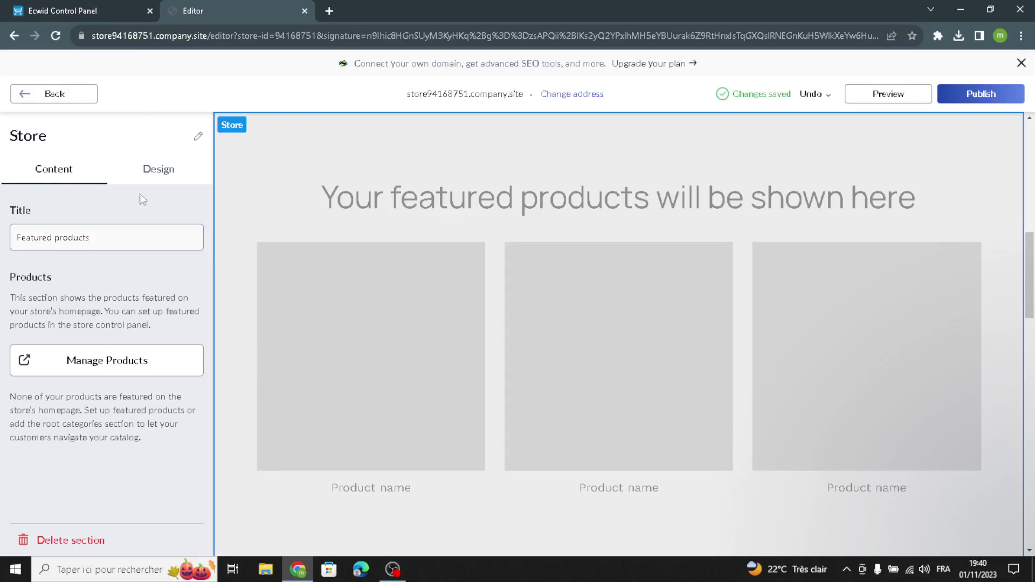
Step: Switch to the Ecwid Control Panel and open a blank new product form from the catalog
{"action": "left_click", "coordinate": [107, 7]}
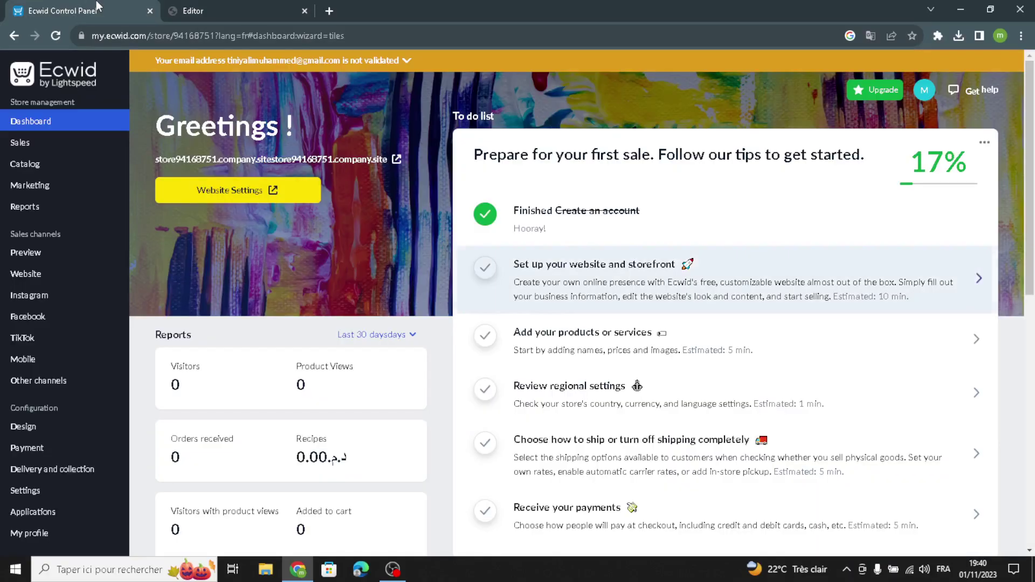
{"action": "left_click", "coordinate": [587, 359]}
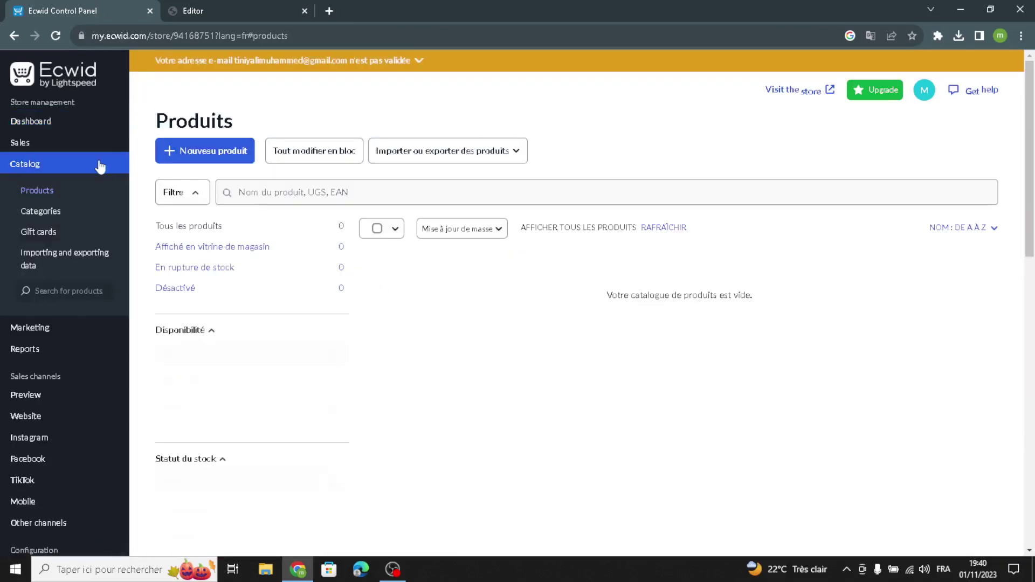
{"action": "left_click", "coordinate": [184, 153]}
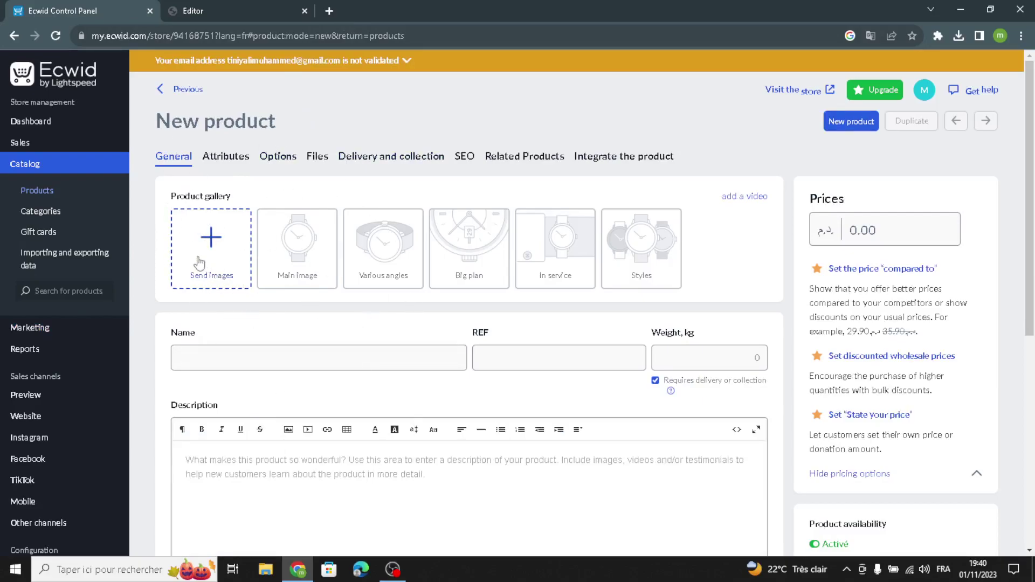
Step: Examine the new product form's name, reference, weight, price and description fields
{"action": "left_click", "coordinate": [198, 349]}
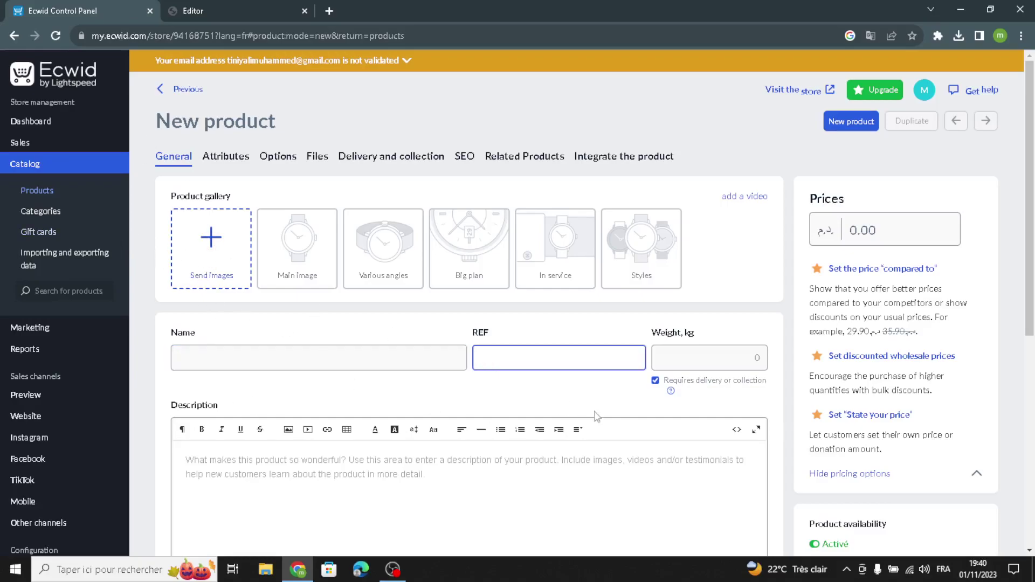
{"action": "left_click", "coordinate": [658, 354]}
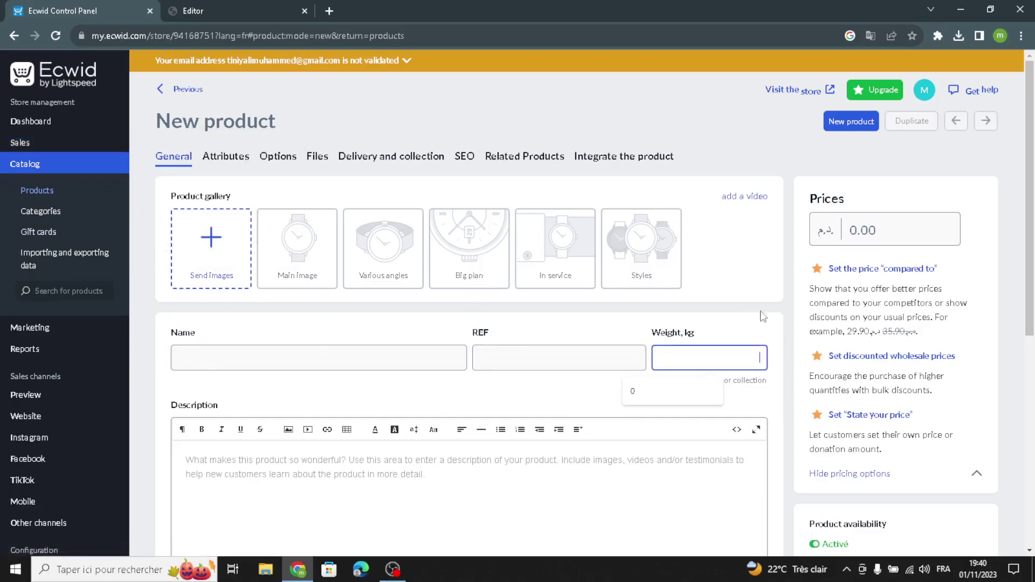
{"action": "left_click", "coordinate": [883, 222]}
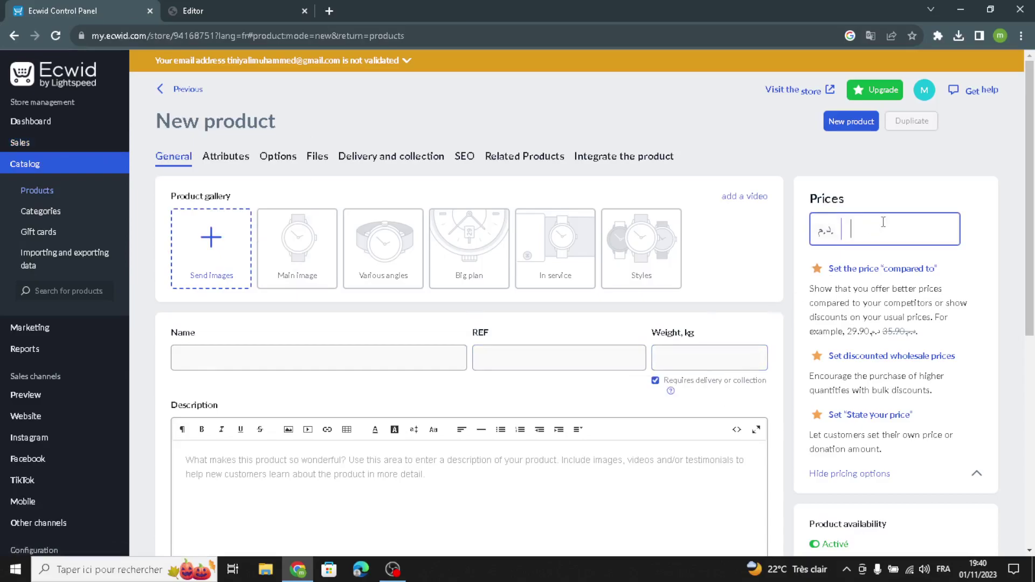
{"action": "scroll", "coordinate": [469, 495], "scroll_direction": "down", "scroll_amount": 3}
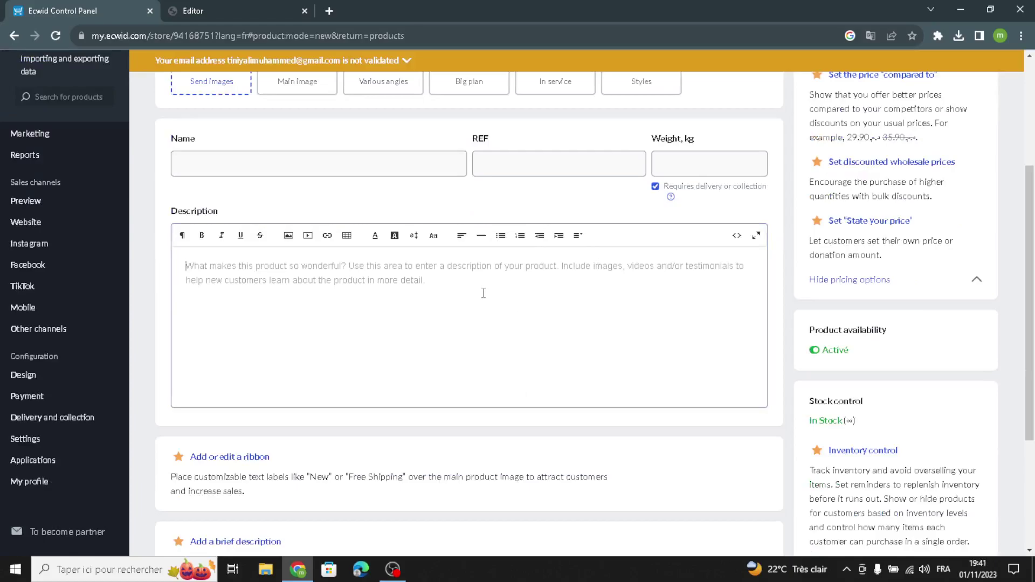
{"action": "scroll", "coordinate": [484, 292], "scroll_direction": "up", "scroll_amount": 3}
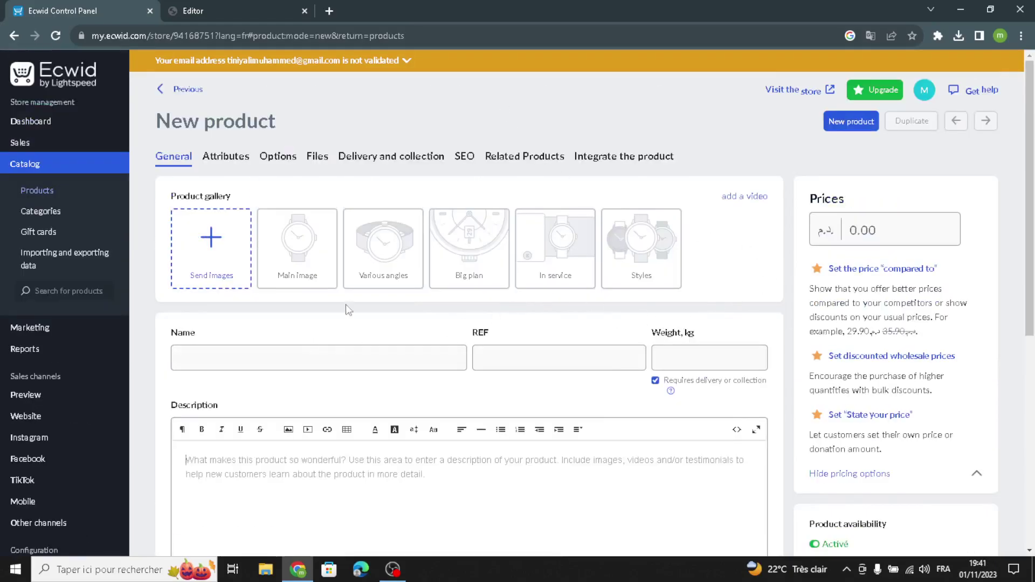
{"action": "left_click", "coordinate": [349, 347]}
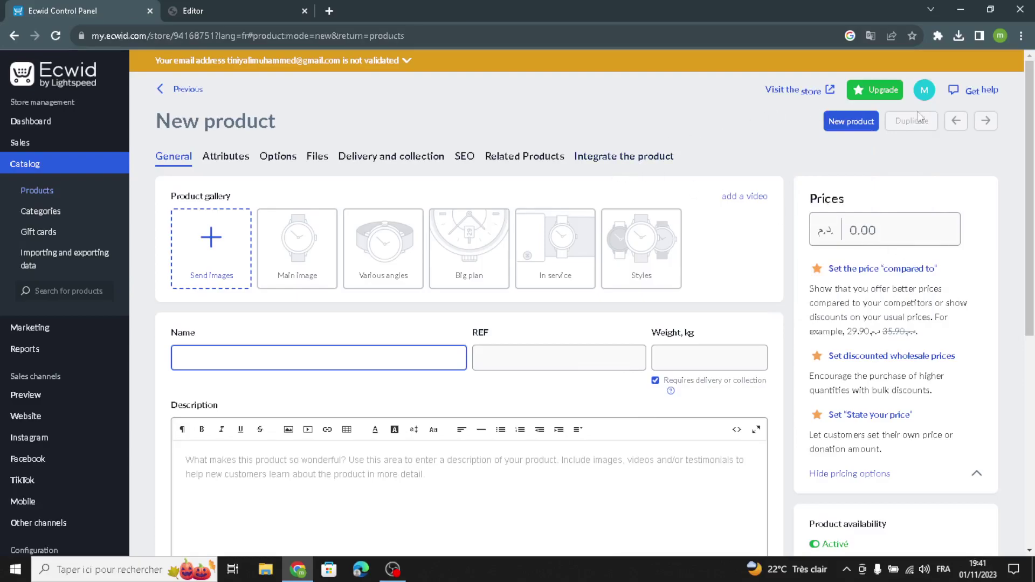
Step: Switch back to the site editor, review the Store section's title, product name and product image design options, and return to the homepage sections
{"action": "left_click", "coordinate": [253, 3]}
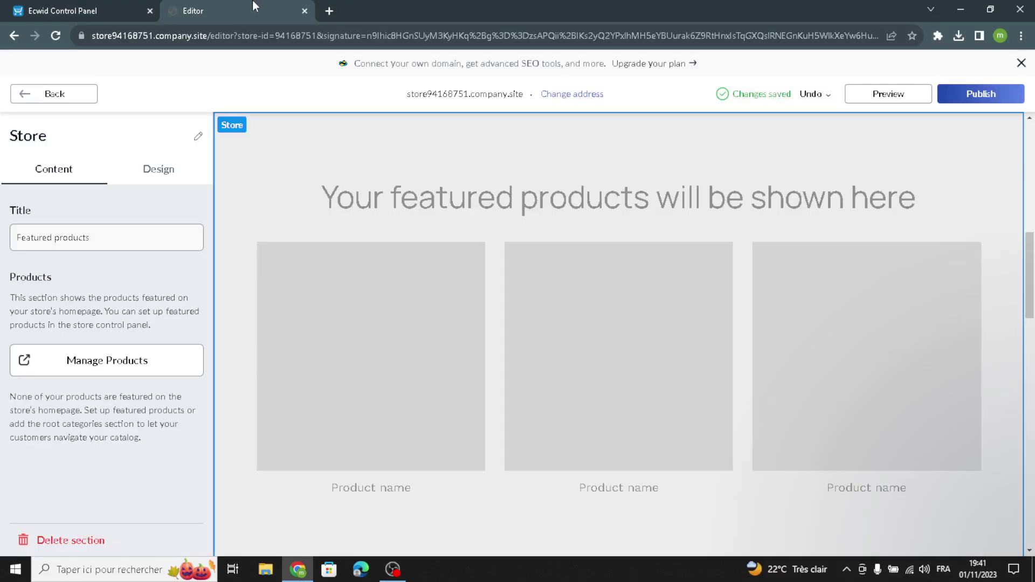
{"action": "left_click", "coordinate": [158, 172]}
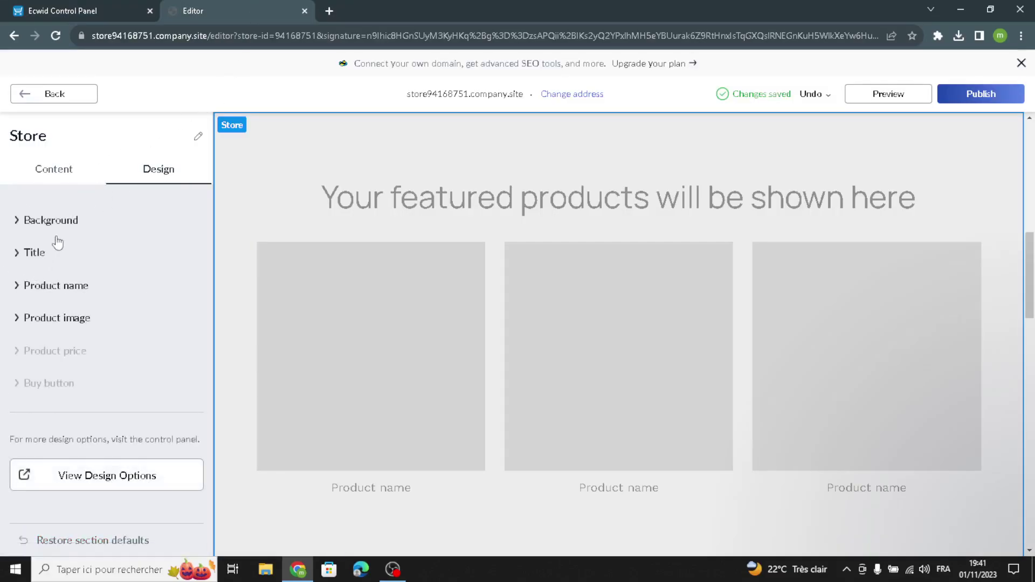
{"action": "left_click", "coordinate": [49, 221]}
{"action": "left_click", "coordinate": [21, 470]}
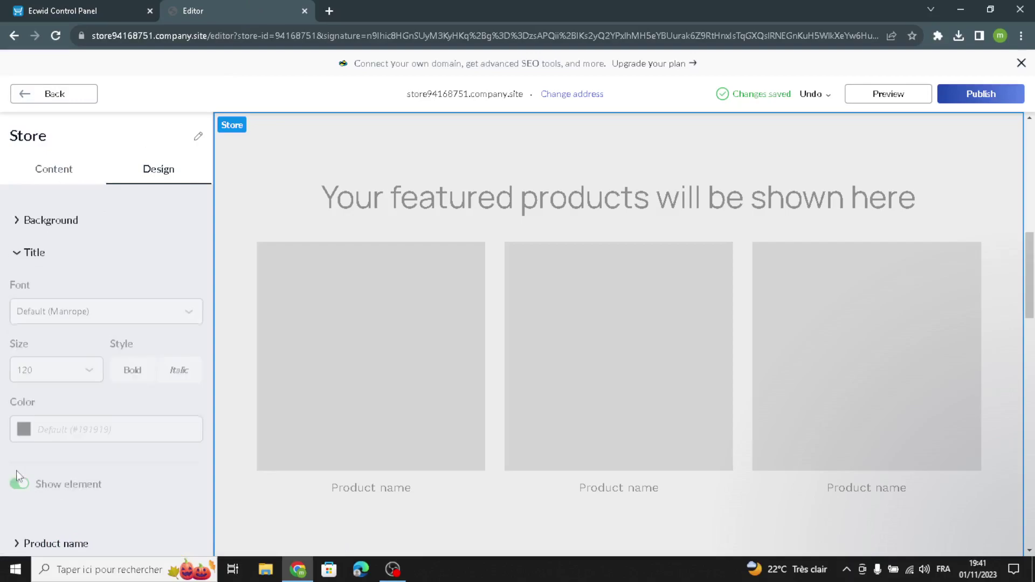
{"action": "scroll", "coordinate": [53, 431], "scroll_direction": "down", "scroll_amount": 3}
{"action": "left_click", "coordinate": [80, 357]}
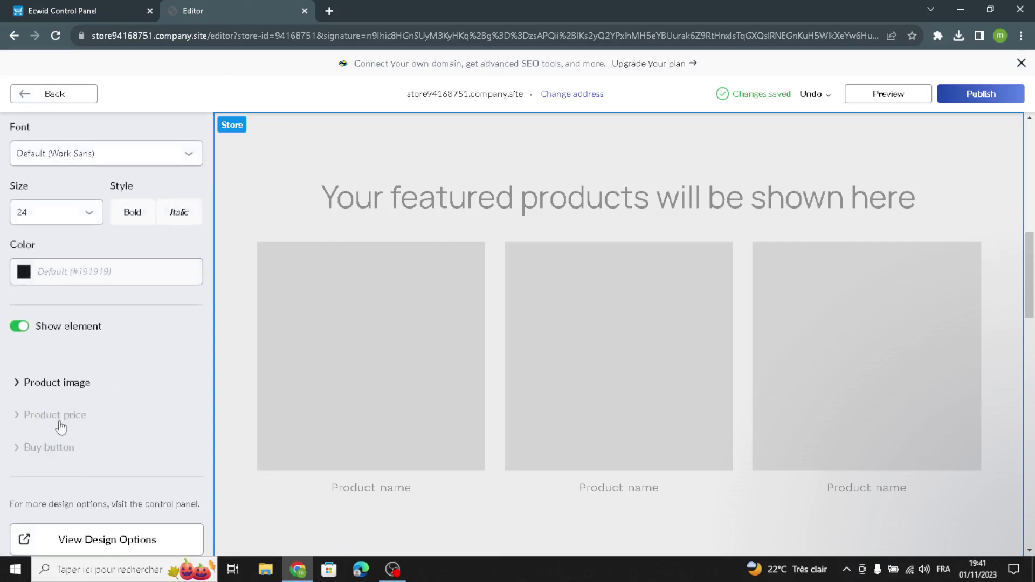
{"action": "left_click", "coordinate": [56, 385]}
{"action": "scroll", "coordinate": [95, 261], "scroll_direction": "up", "scroll_amount": 3}
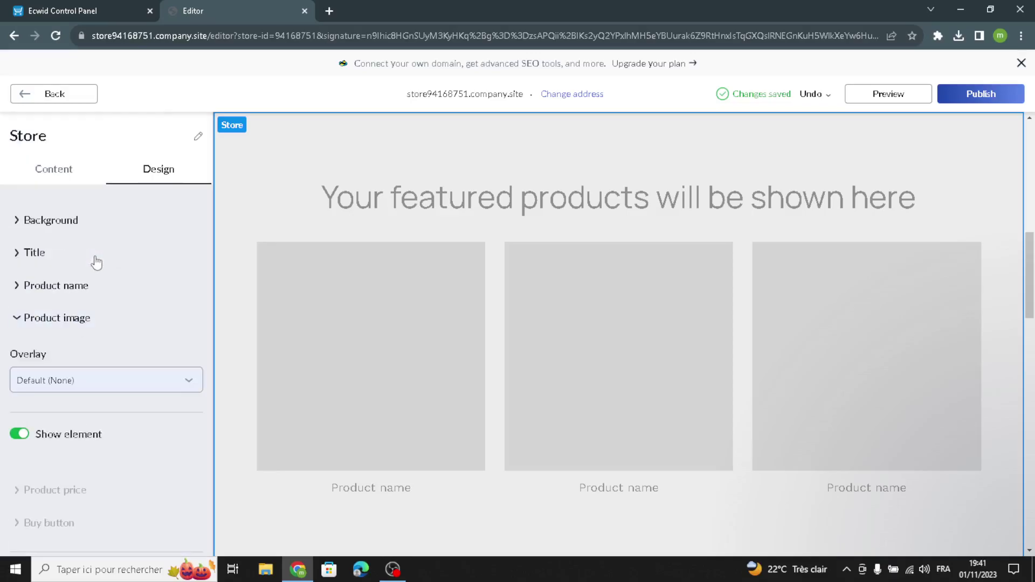
{"action": "left_click", "coordinate": [81, 95]}
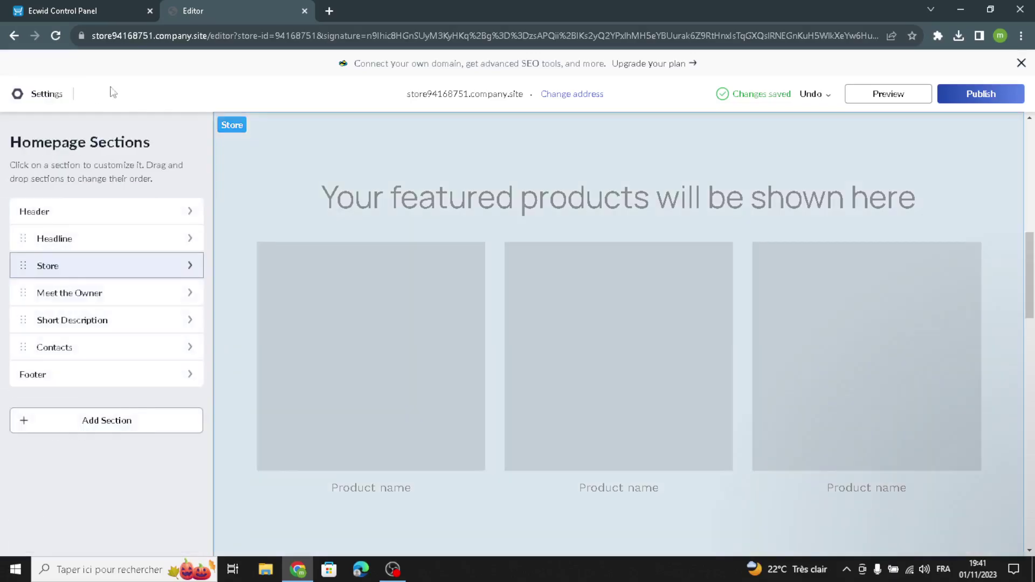
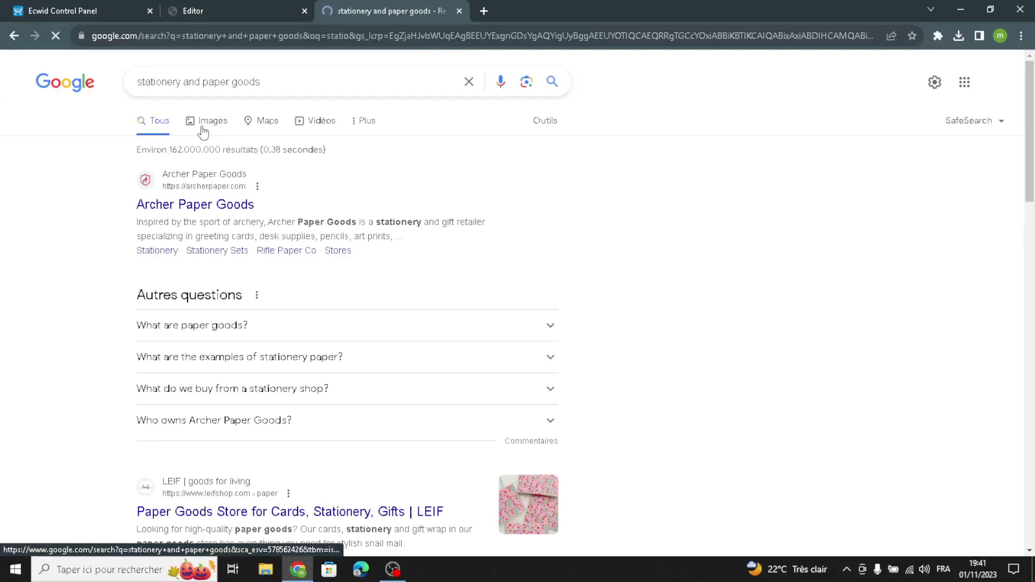
Step: Browse the image results for "stationery and paper goods" for a picture suited to the store's homepage
{"action": "scroll", "coordinate": [501, 310], "scroll_direction": "down", "scroll_amount": 1}
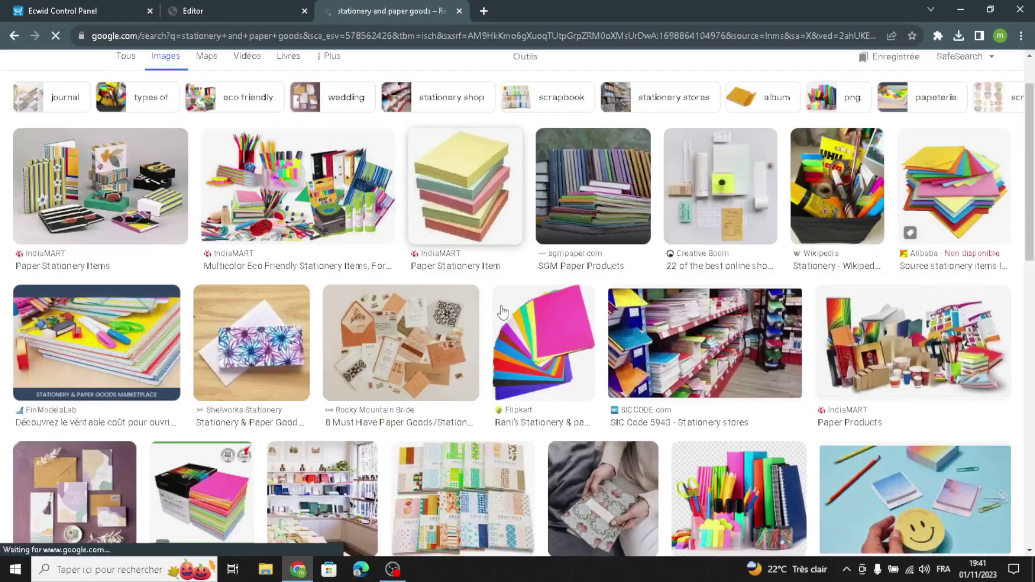
{"action": "scroll", "coordinate": [501, 311], "scroll_direction": "down", "scroll_amount": 4}
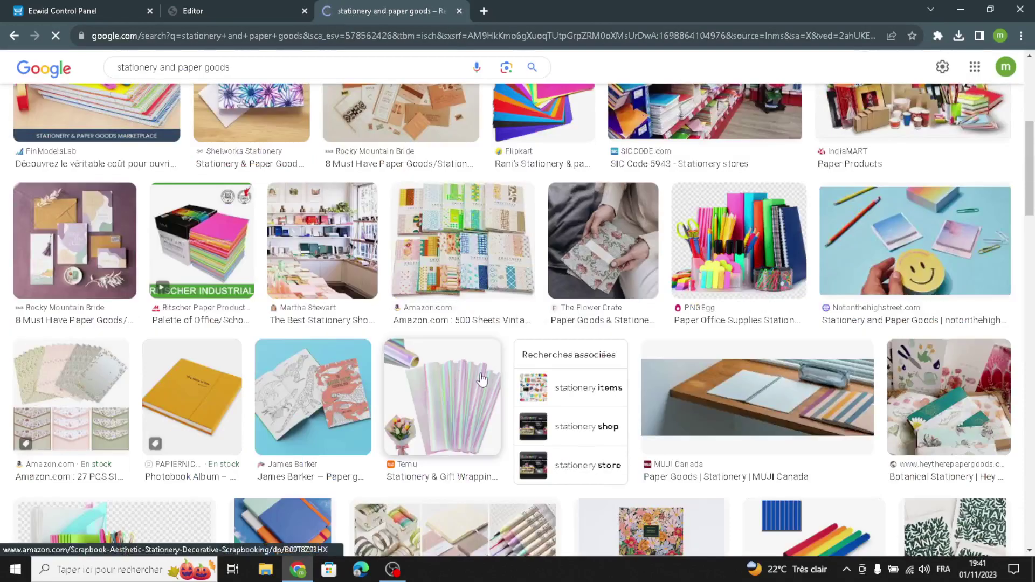
{"action": "scroll", "coordinate": [649, 320], "scroll_direction": "down", "scroll_amount": 4}
{"action": "scroll", "coordinate": [702, 338], "scroll_direction": "down", "scroll_amount": 20}
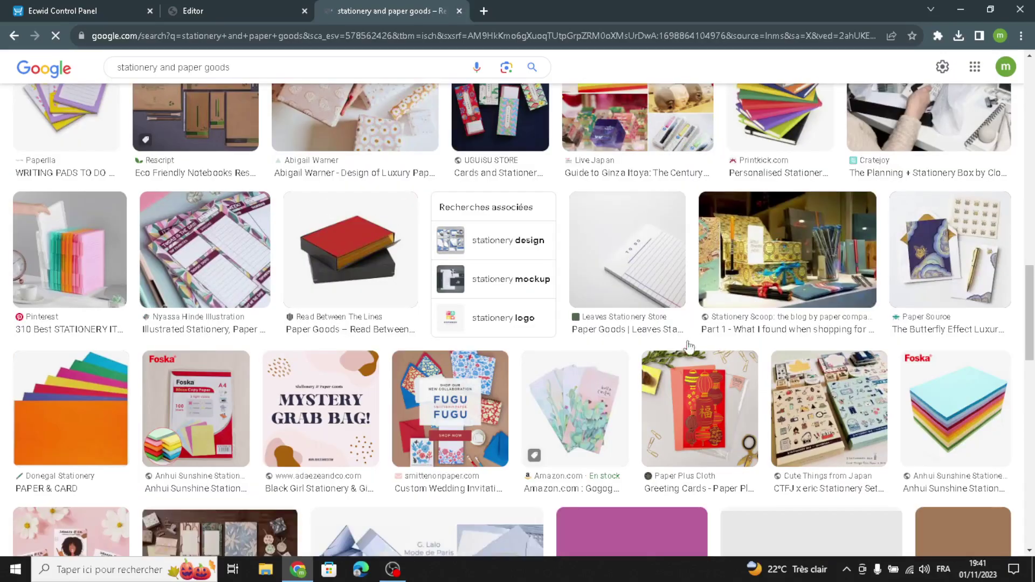
{"action": "scroll", "coordinate": [588, 290], "scroll_direction": "down", "scroll_amount": 15}
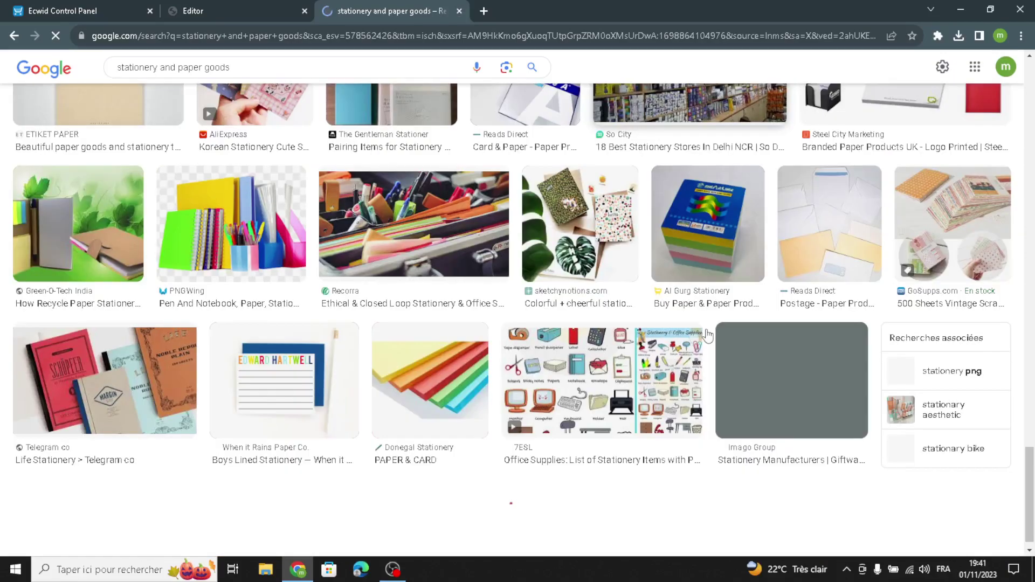
{"action": "scroll", "coordinate": [668, 380], "scroll_direction": "down", "scroll_amount": 1}
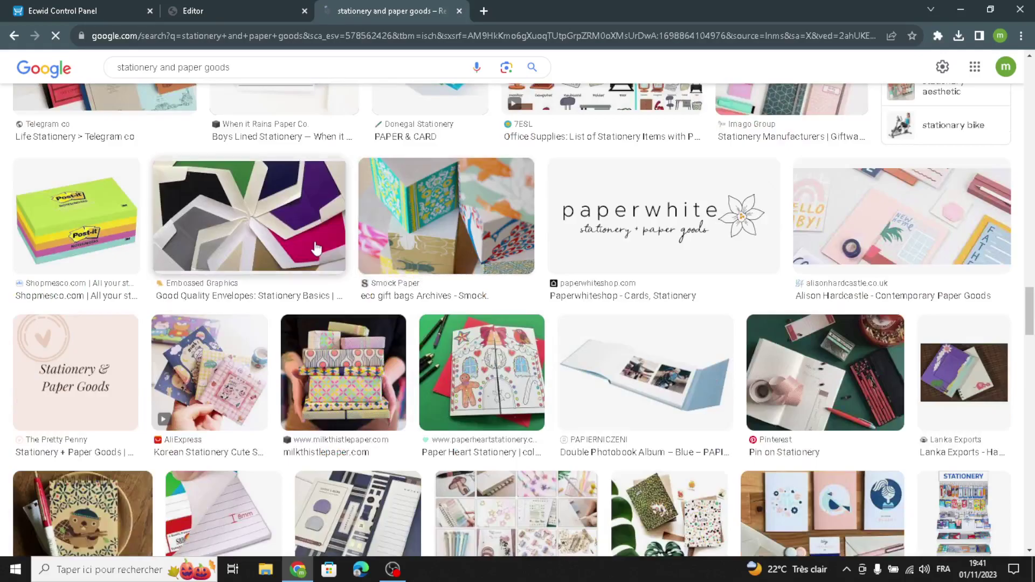
{"action": "scroll", "coordinate": [436, 311], "scroll_direction": "down", "scroll_amount": 10}
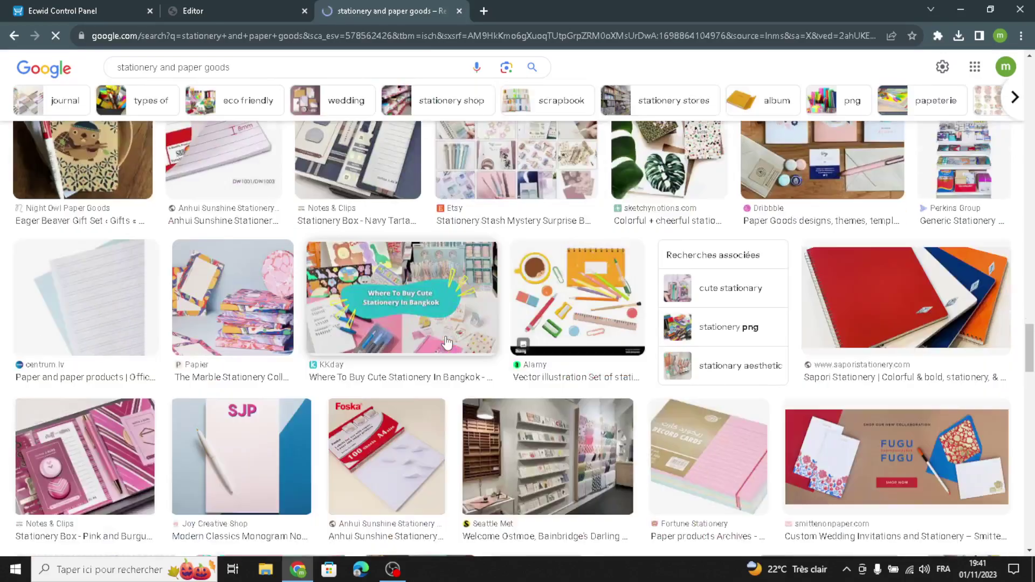
{"action": "scroll", "coordinate": [446, 342], "scroll_direction": "down", "scroll_amount": 5}
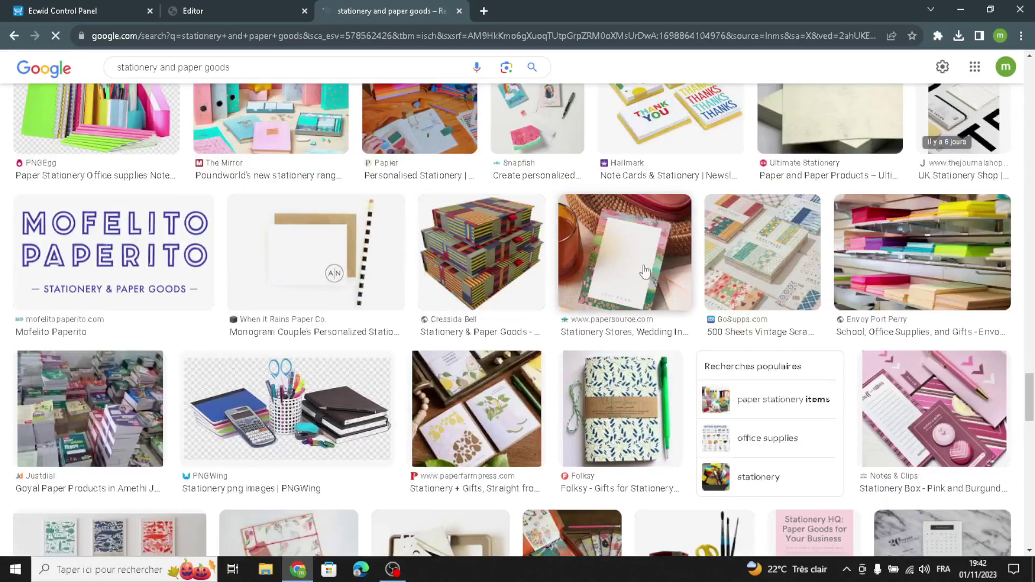
{"action": "scroll", "coordinate": [629, 267], "scroll_direction": "down", "scroll_amount": 20}
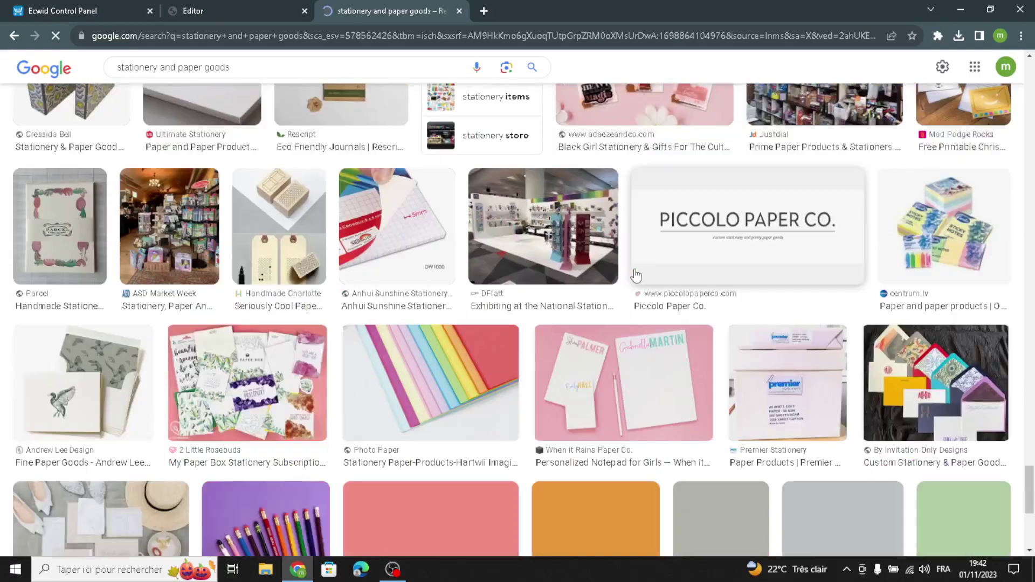
{"action": "scroll", "coordinate": [636, 275], "scroll_direction": "down", "scroll_amount": 7}
{"action": "scroll", "coordinate": [635, 276], "scroll_direction": "up", "scroll_amount": 12}
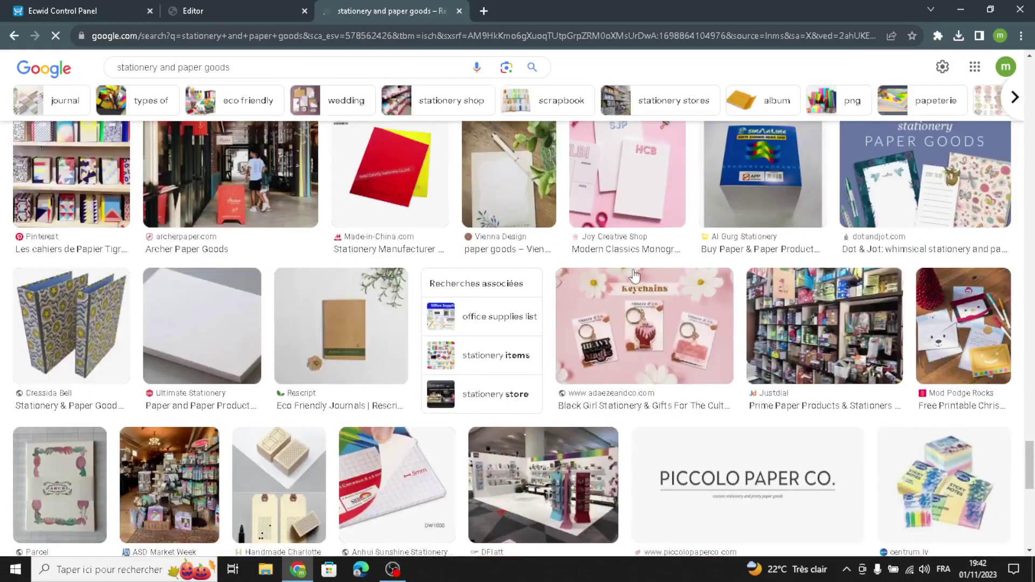
{"action": "scroll", "coordinate": [635, 275], "scroll_direction": "up", "scroll_amount": 5}
{"action": "scroll", "coordinate": [635, 276], "scroll_direction": "down", "scroll_amount": 5}
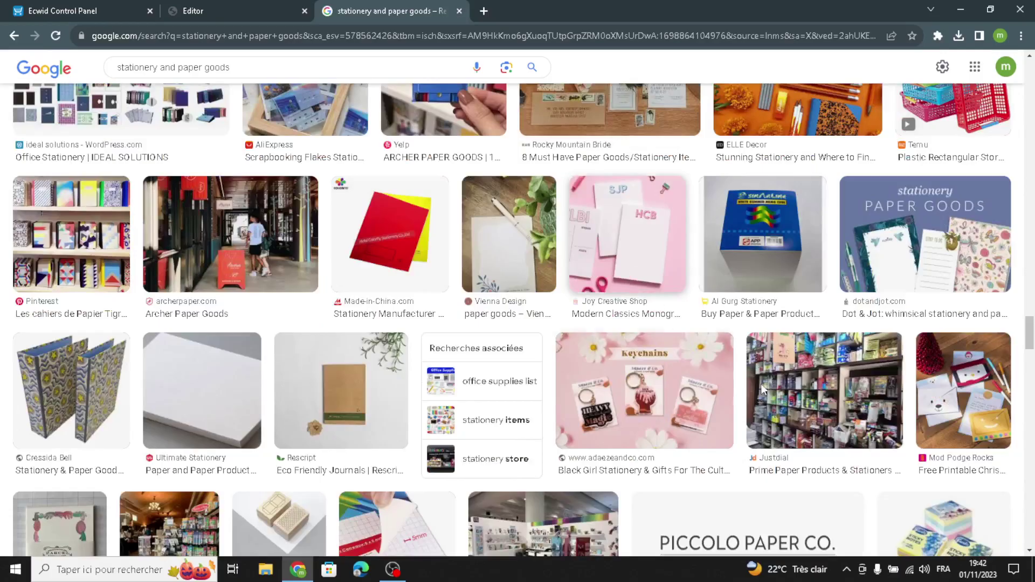
{"action": "scroll", "coordinate": [756, 385], "scroll_direction": "up", "scroll_amount": 15}
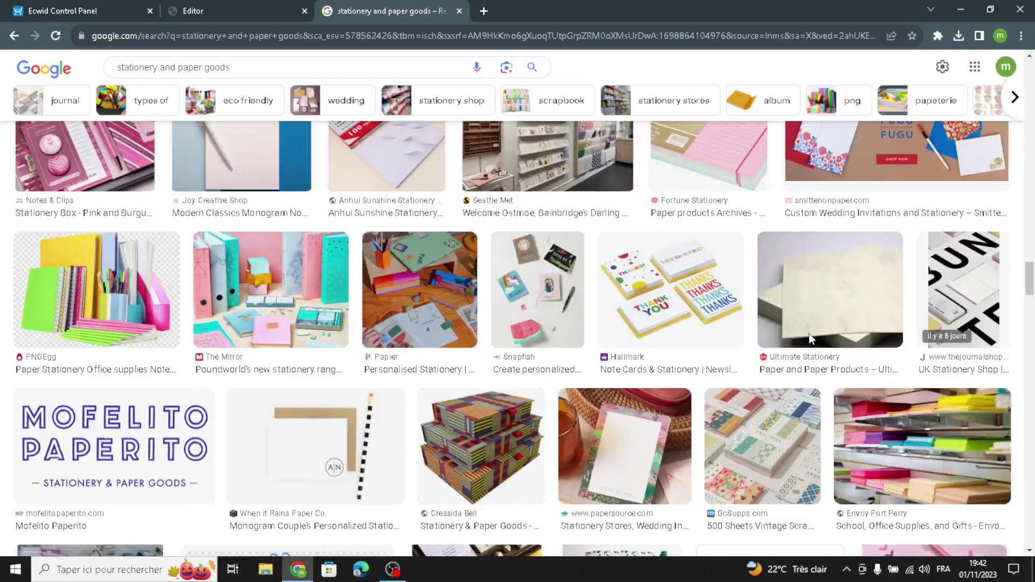
{"action": "scroll", "coordinate": [809, 333], "scroll_direction": "down", "scroll_amount": 3}
{"action": "scroll", "coordinate": [876, 289], "scroll_direction": "up", "scroll_amount": 12}
{"action": "scroll", "coordinate": [877, 290], "scroll_direction": "up", "scroll_amount": 14}
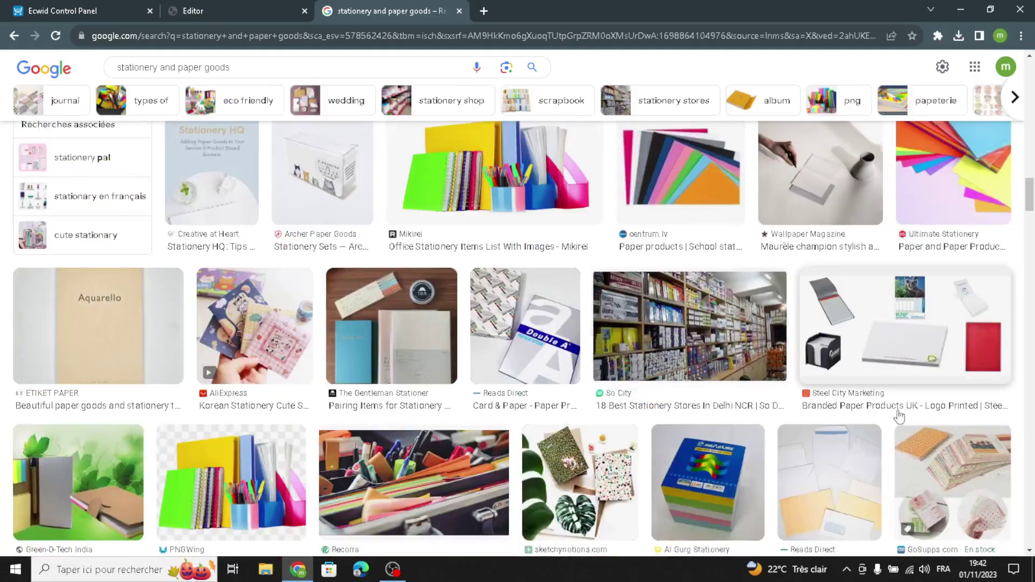
{"action": "scroll", "coordinate": [799, 377], "scroll_direction": "up", "scroll_amount": 9}
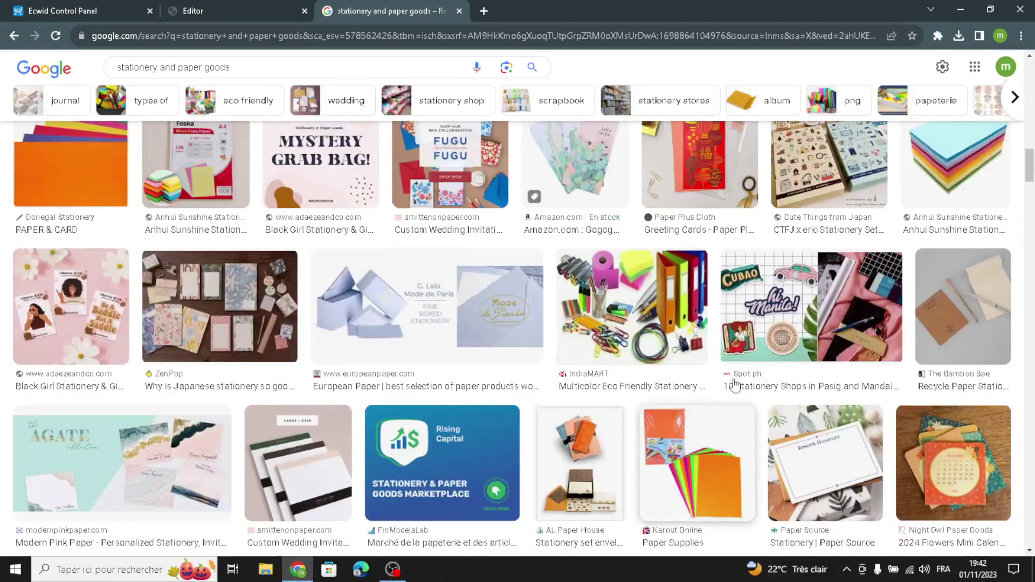
{"action": "scroll", "coordinate": [734, 384], "scroll_direction": "up", "scroll_amount": 10}
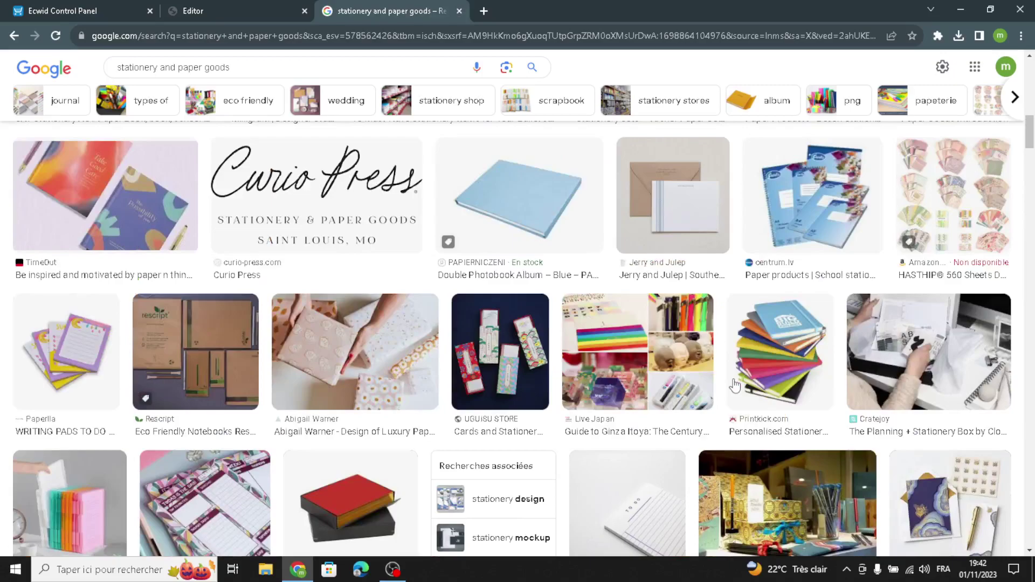
{"action": "scroll", "coordinate": [734, 383], "scroll_direction": "up", "scroll_amount": 7}
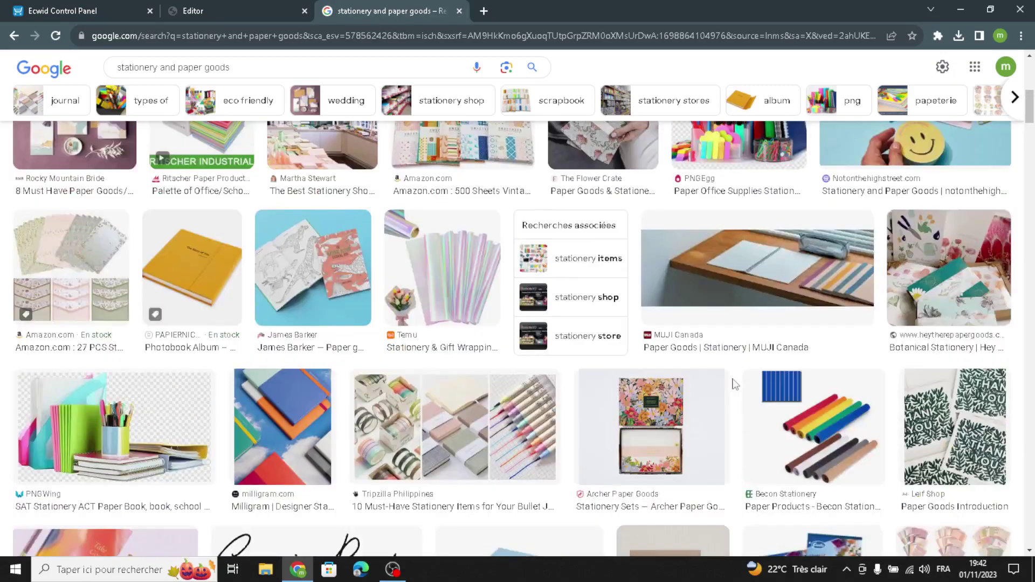
{"action": "scroll", "coordinate": [734, 384], "scroll_direction": "up", "scroll_amount": 2}
Step: Save the MUJI Canada picture of an open notebook on a desk as images (1).jpg in the downloads folder
{"action": "left_click", "coordinate": [769, 397]}
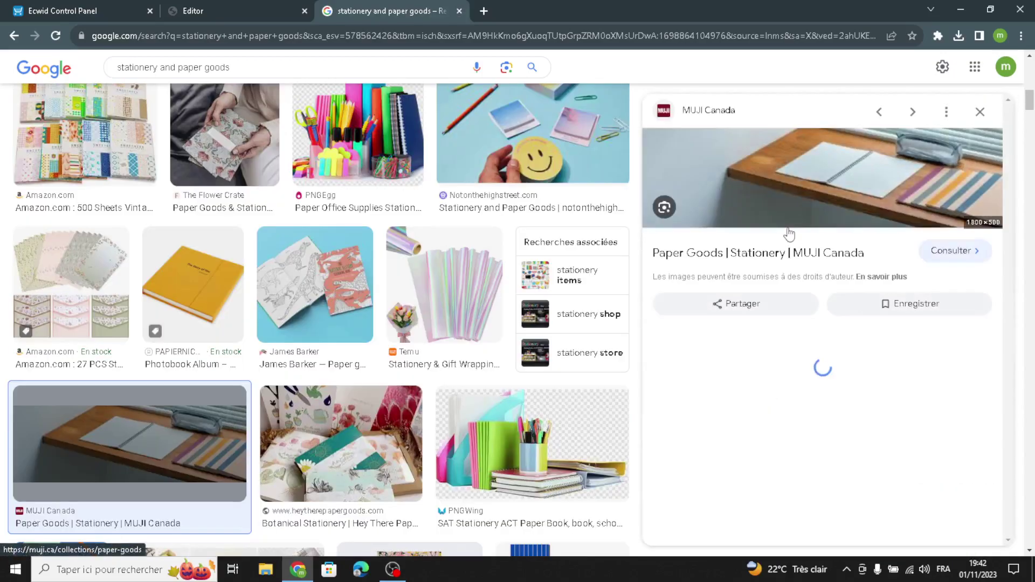
{"action": "right_click", "coordinate": [738, 197]}
{"action": "left_click", "coordinate": [763, 319]}
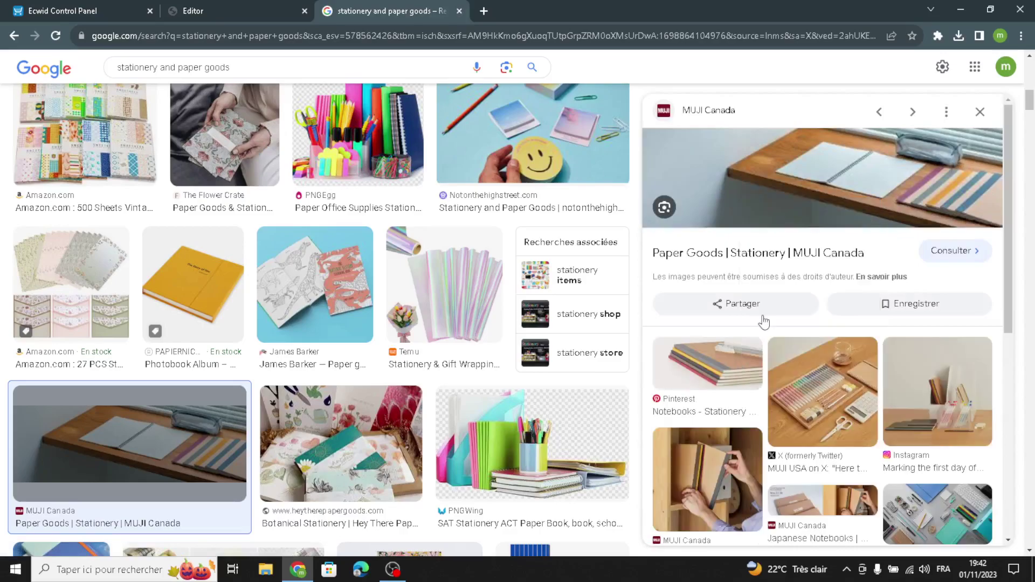
{"action": "left_click", "coordinate": [497, 532]}
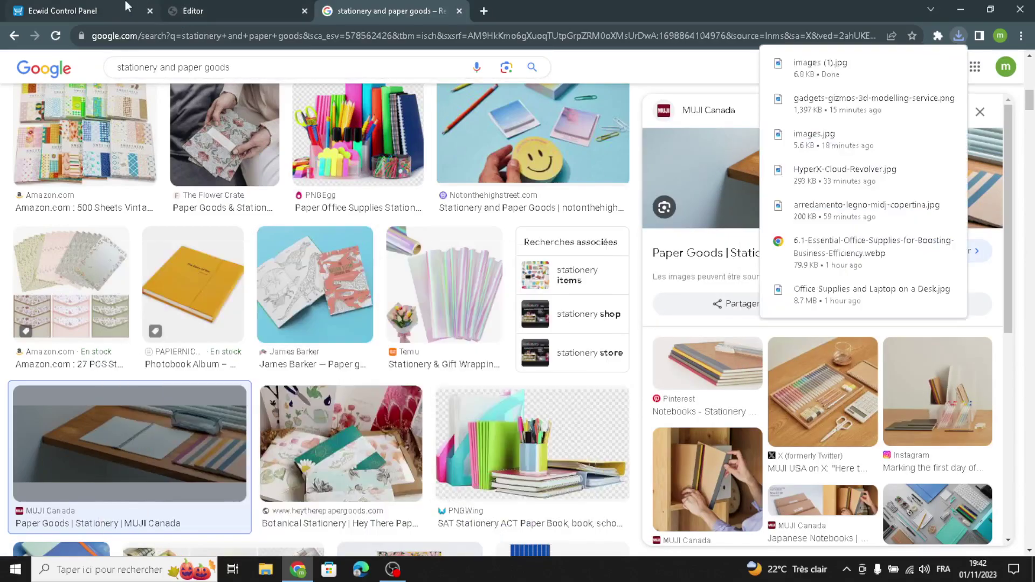
Step: Switch to the site editor and replace the Meet the Owner section's image with images (1).jpg
{"action": "left_click", "coordinate": [212, 8]}
{"action": "left_click", "coordinate": [116, 462]}
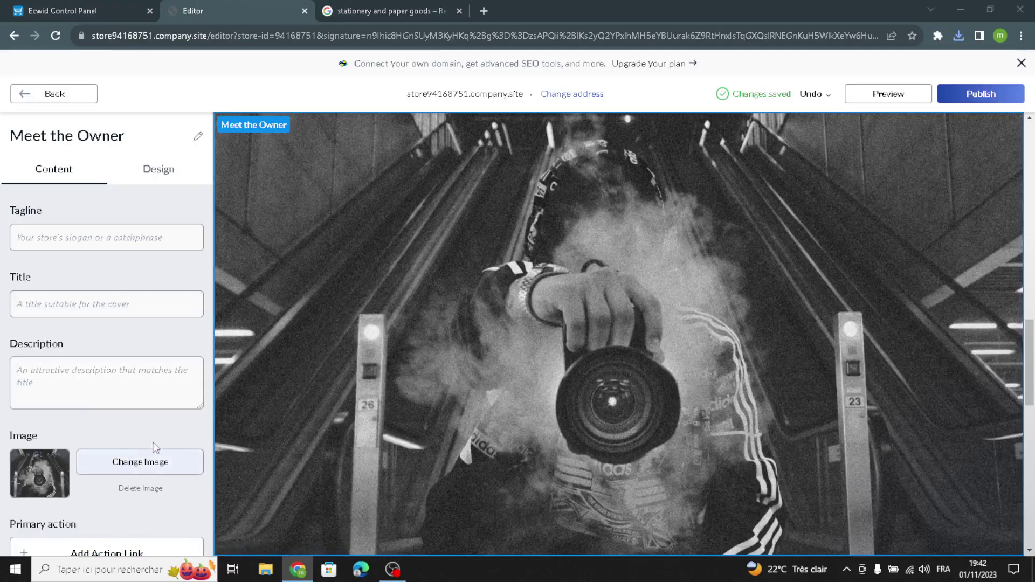
{"action": "left_click", "coordinate": [251, 356]}
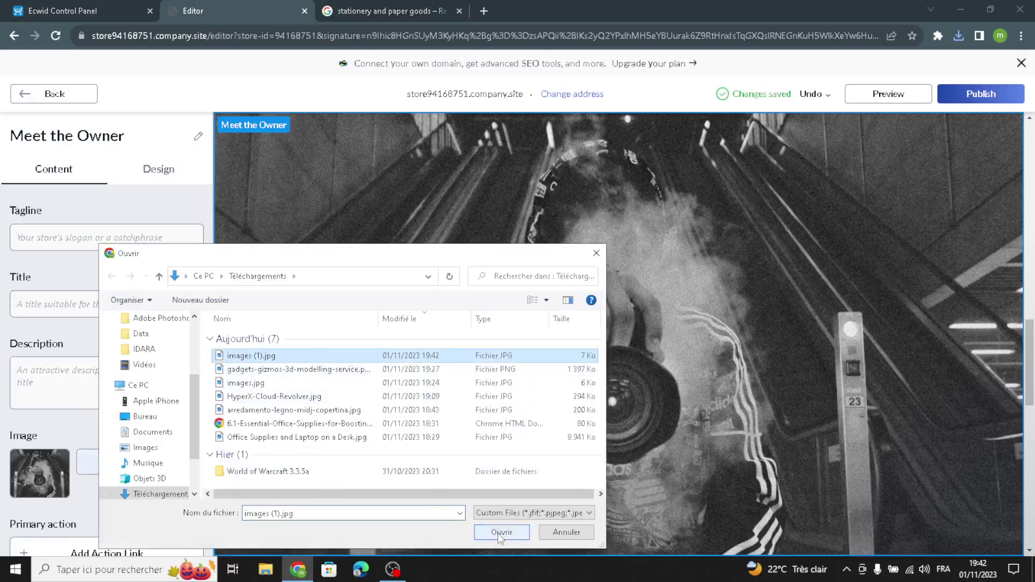
{"action": "left_click", "coordinate": [497, 532]}
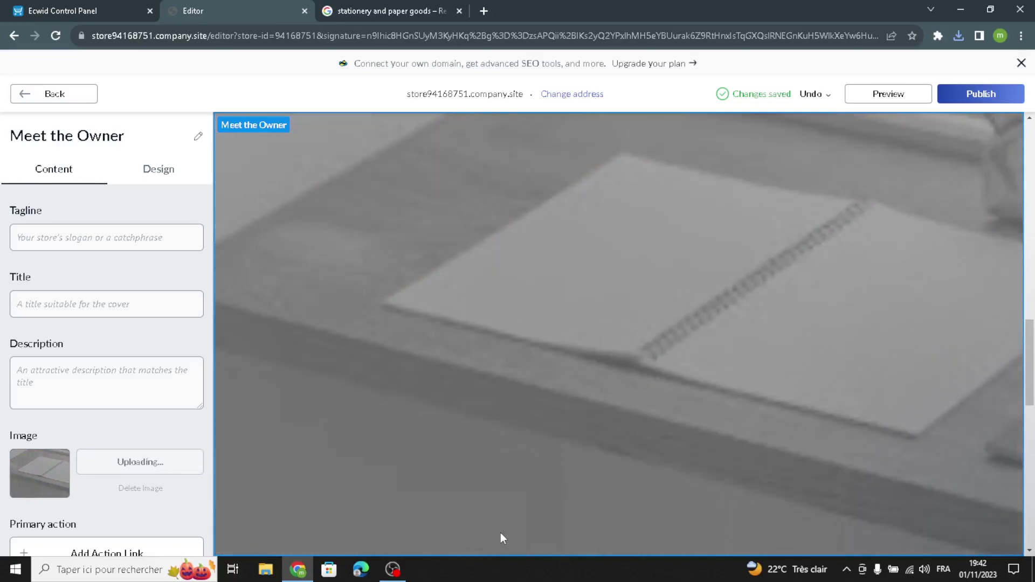
Step: Try several layouts for the Meet the Owner section, apply the one with a sidebar left of the image, and return to the homepage sections
{"action": "scroll", "coordinate": [105, 377], "scroll_direction": "down", "scroll_amount": 3}
{"action": "scroll", "coordinate": [108, 284], "scroll_direction": "up", "scroll_amount": 3}
{"action": "left_click", "coordinate": [171, 185]}
{"action": "left_click", "coordinate": [130, 247]}
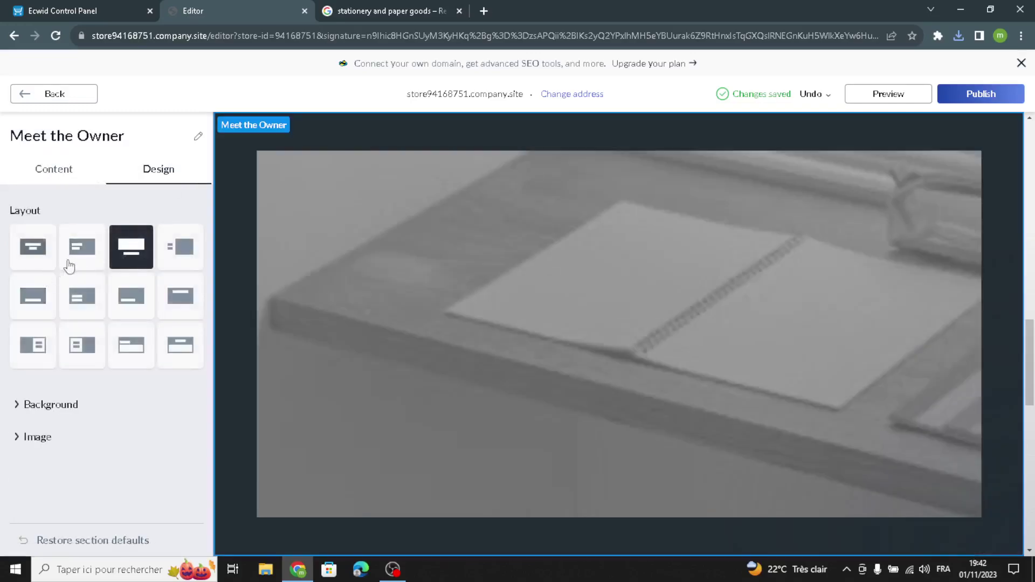
{"action": "left_click", "coordinate": [75, 253]}
{"action": "left_click", "coordinate": [29, 252]}
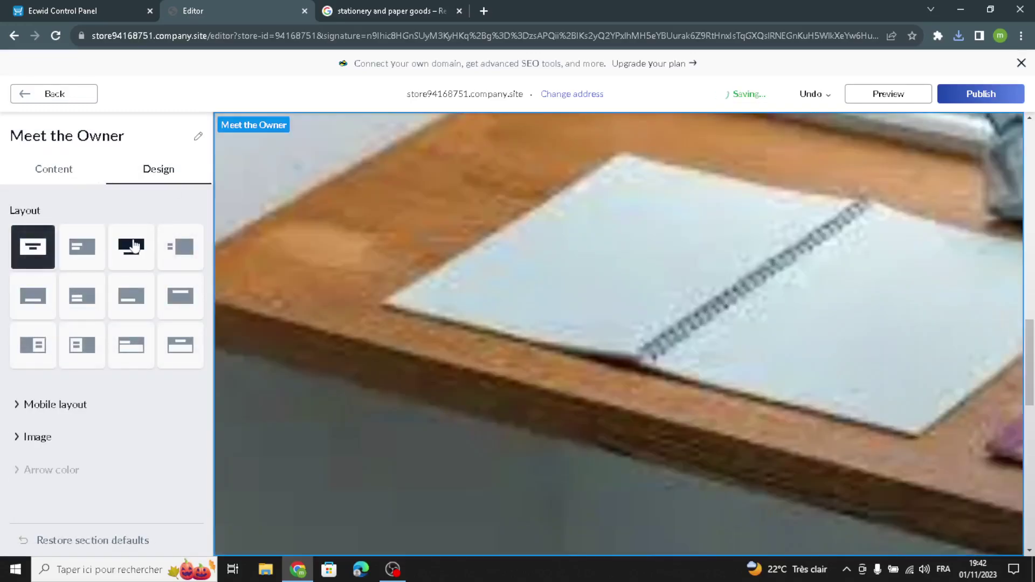
{"action": "left_click", "coordinate": [73, 347]}
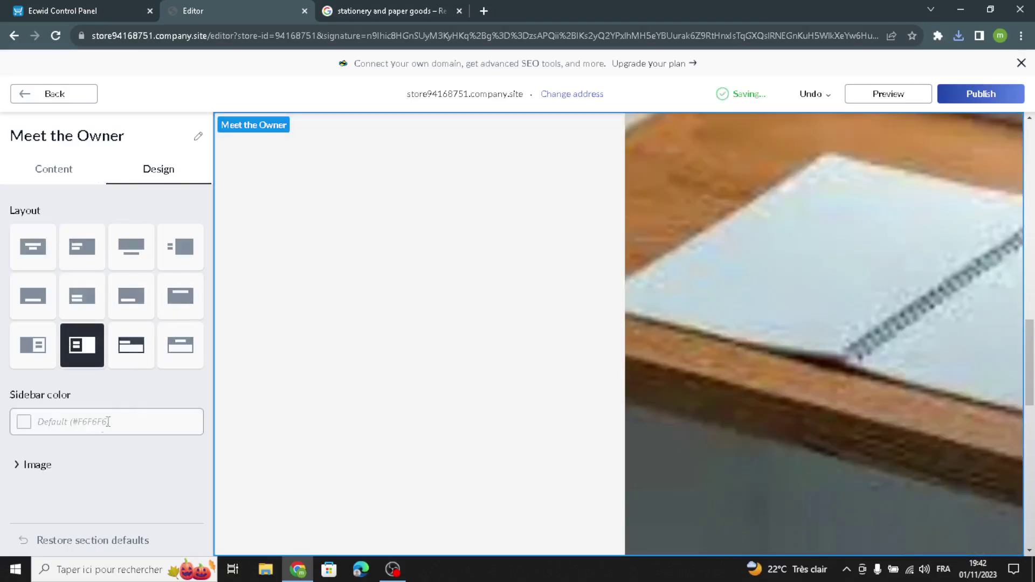
{"action": "left_click", "coordinate": [40, 101]}
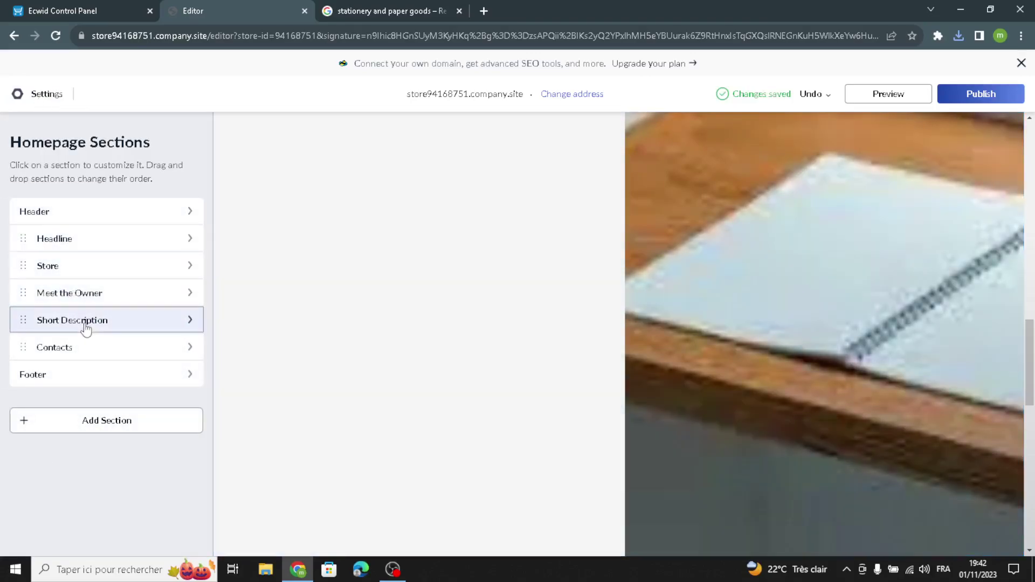
Step: Open the Short Description section's design settings and set its solid background color to #212427
{"action": "left_click", "coordinate": [85, 323]}
{"action": "left_click", "coordinate": [117, 457]}
{"action": "left_click_drag", "start_coordinate": [84, 475], "coordinate": [3, 389]}
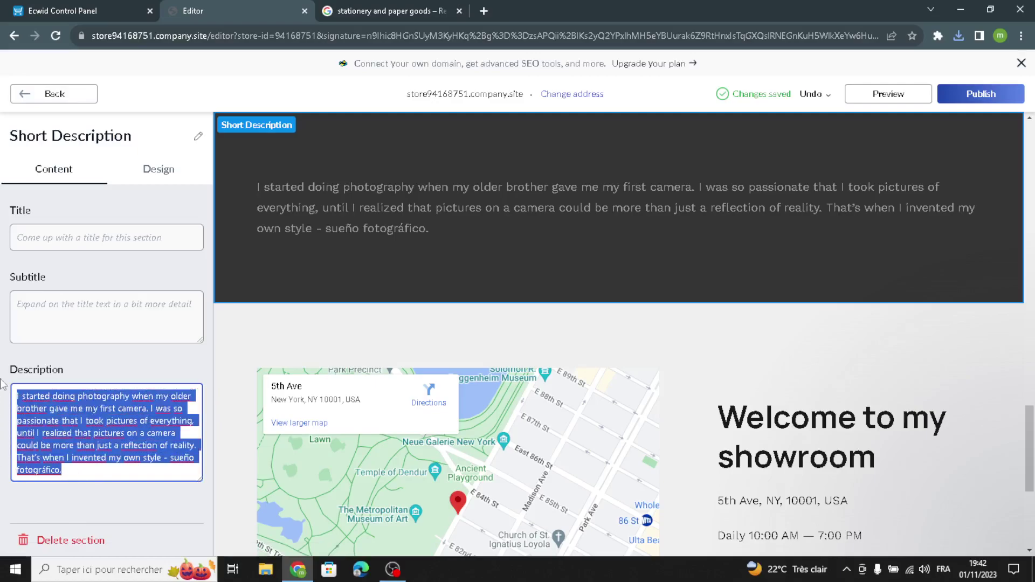
{"action": "left_click", "coordinate": [89, 372]}
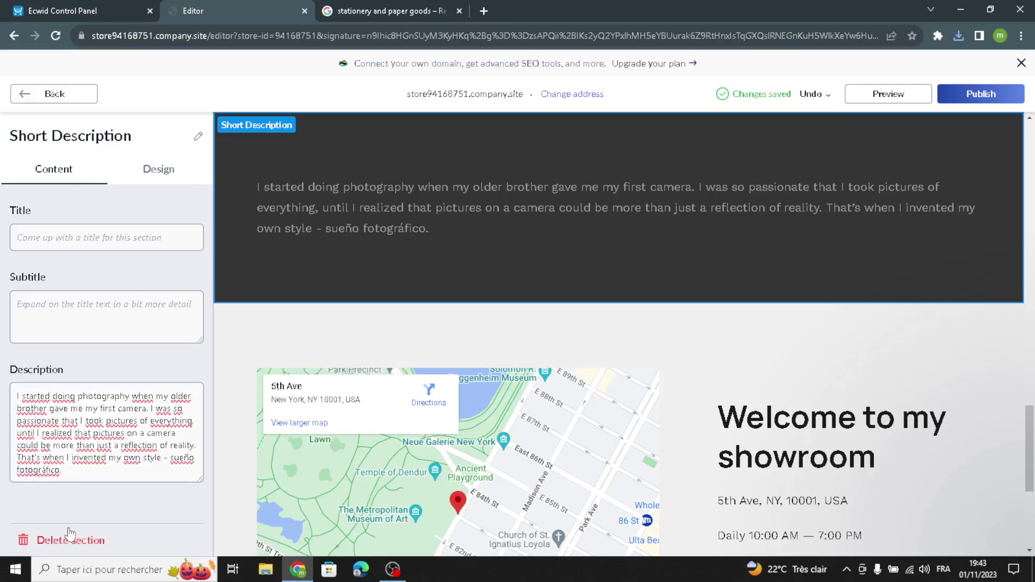
{"action": "left_click", "coordinate": [155, 181]}
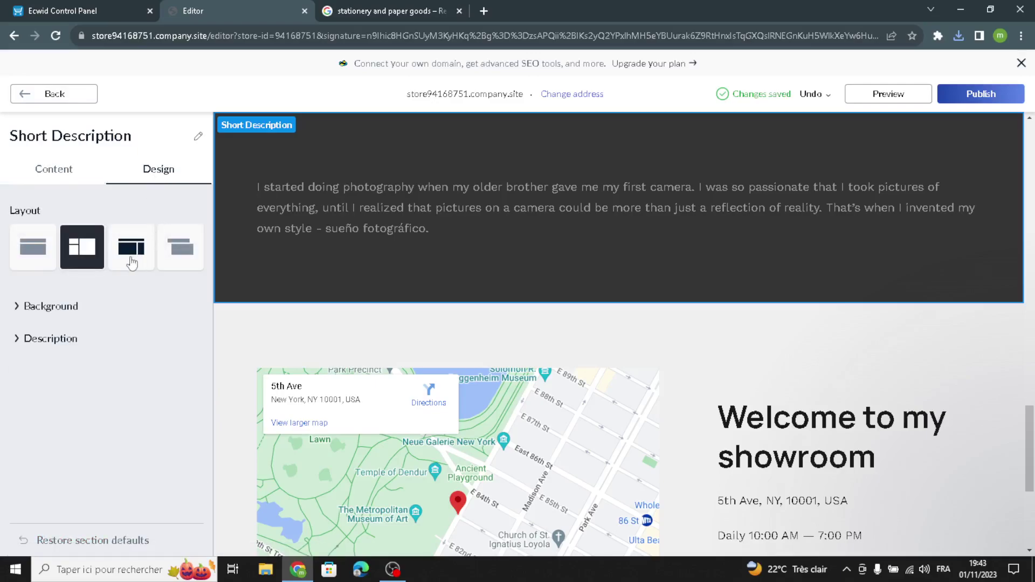
{"action": "left_click", "coordinate": [64, 306]}
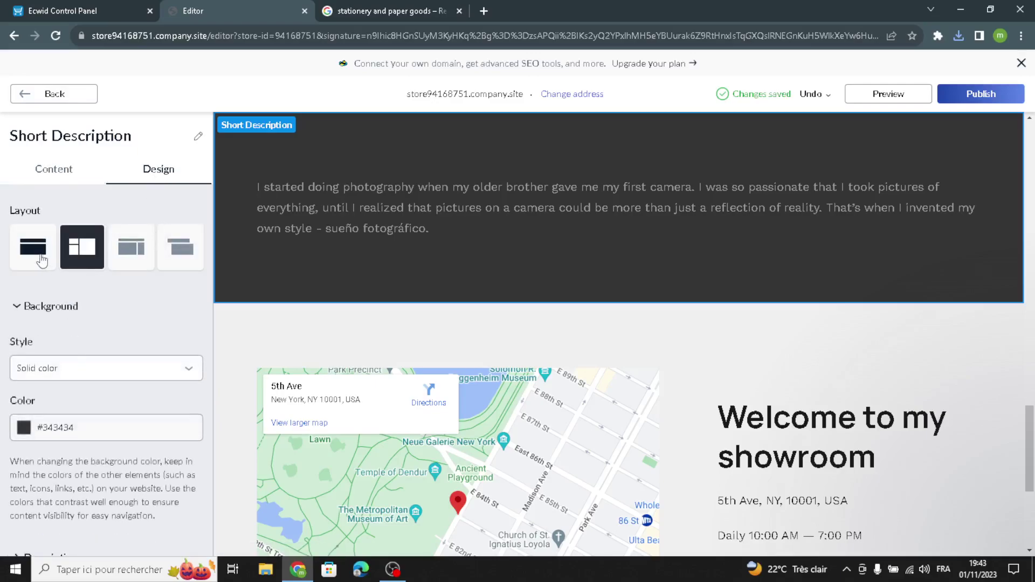
{"action": "left_click", "coordinate": [92, 372]}
{"action": "left_click", "coordinate": [65, 395]}
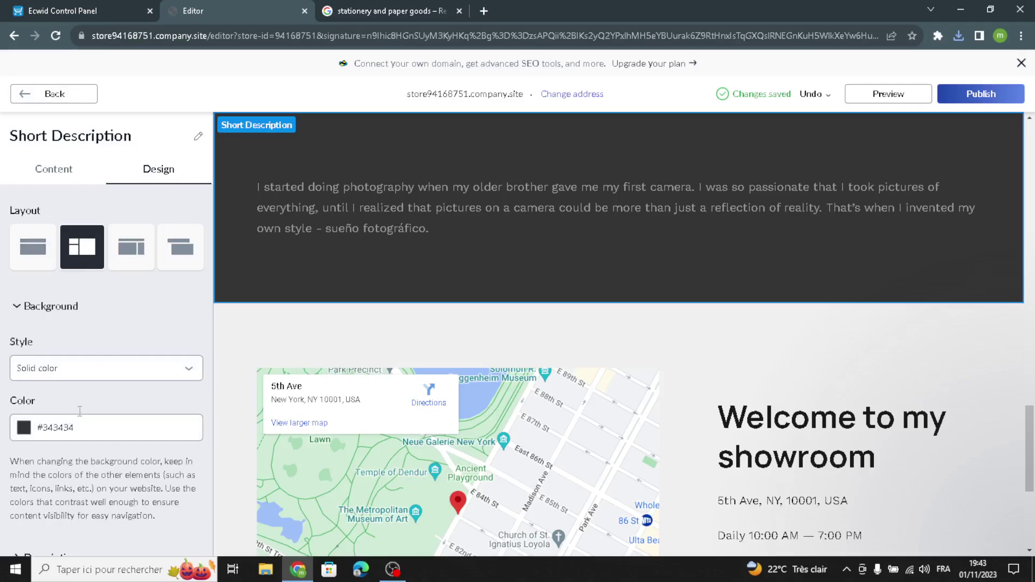
{"action": "left_click", "coordinate": [24, 428]}
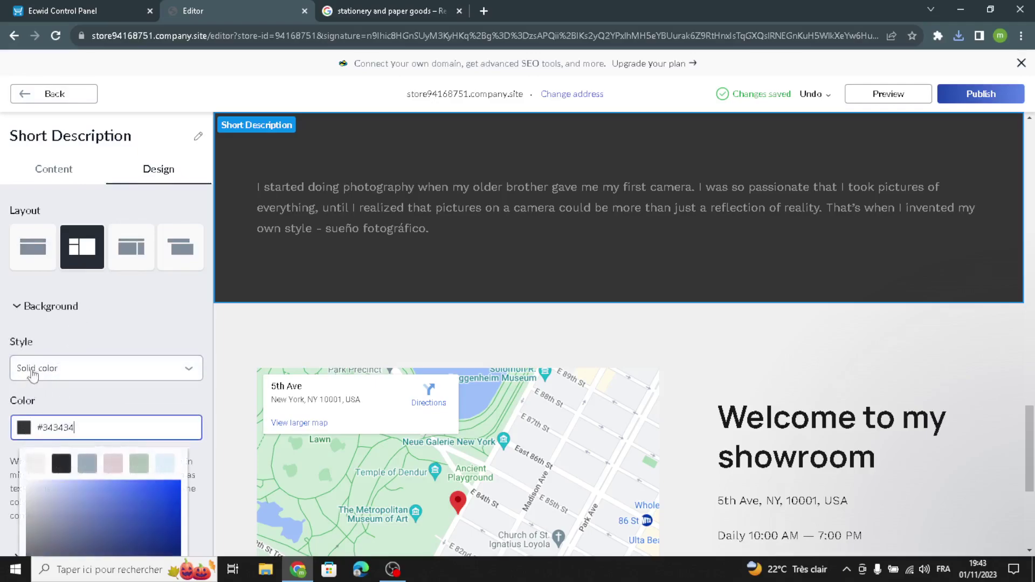
{"action": "left_click", "coordinate": [88, 464]}
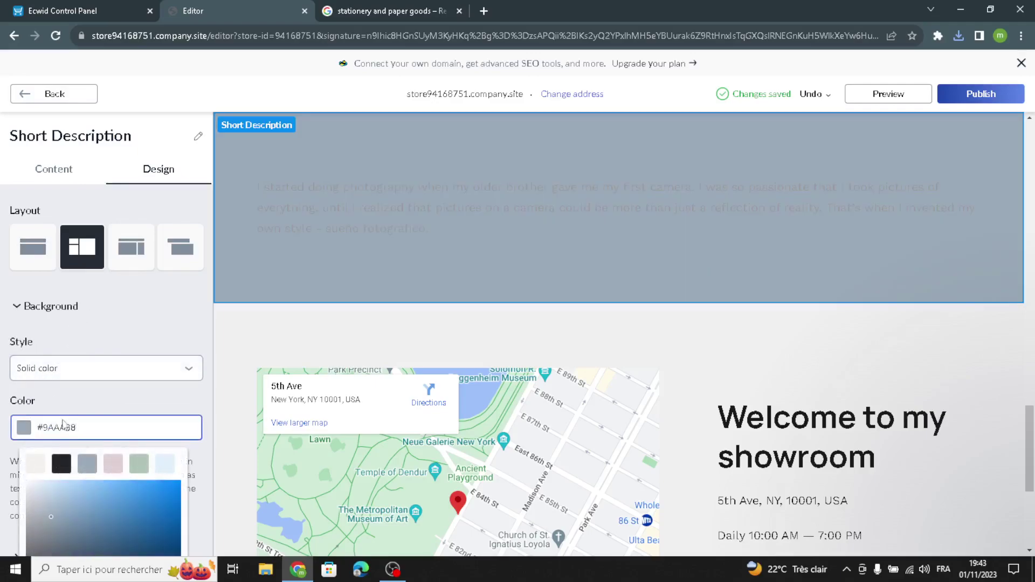
{"action": "left_click", "coordinate": [66, 464]}
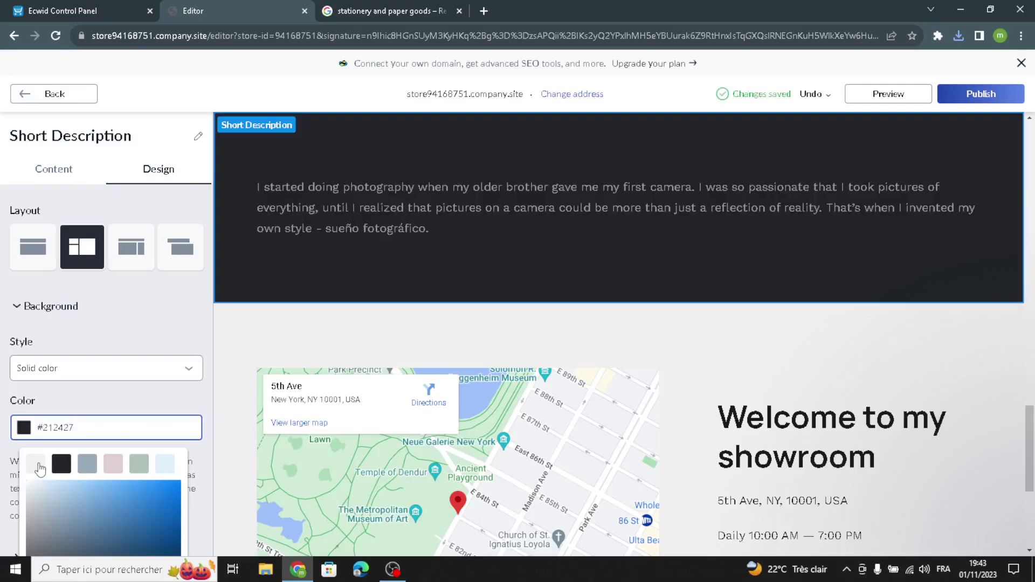
{"action": "left_click", "coordinate": [81, 345]}
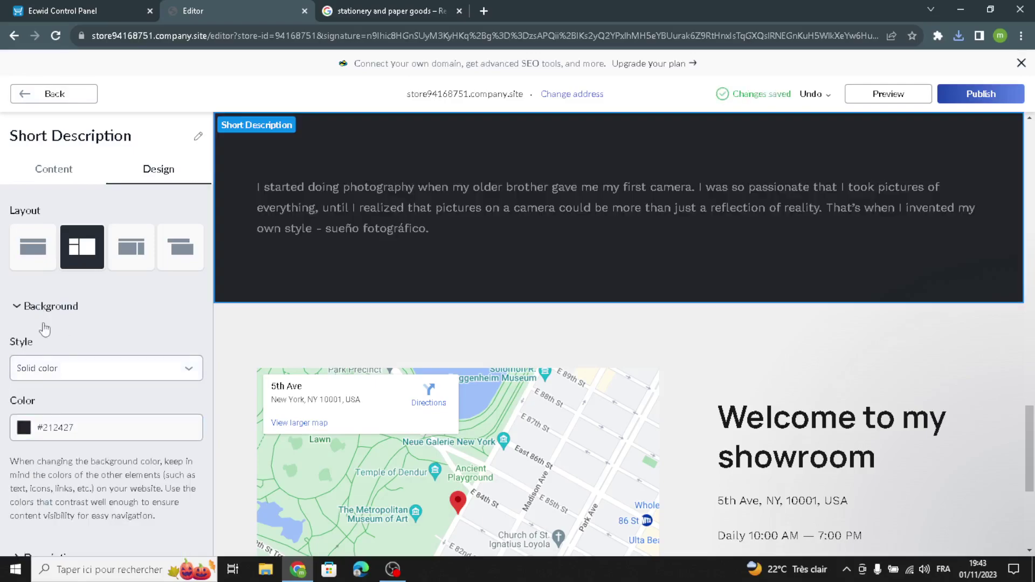
Step: Set the Short Description text to size 30 in the Alice font and return to the homepage sections
{"action": "scroll", "coordinate": [47, 388], "scroll_direction": "down", "scroll_amount": 1}
{"action": "right_click", "coordinate": [30, 406]}
{"action": "left_click", "coordinate": [28, 498]}
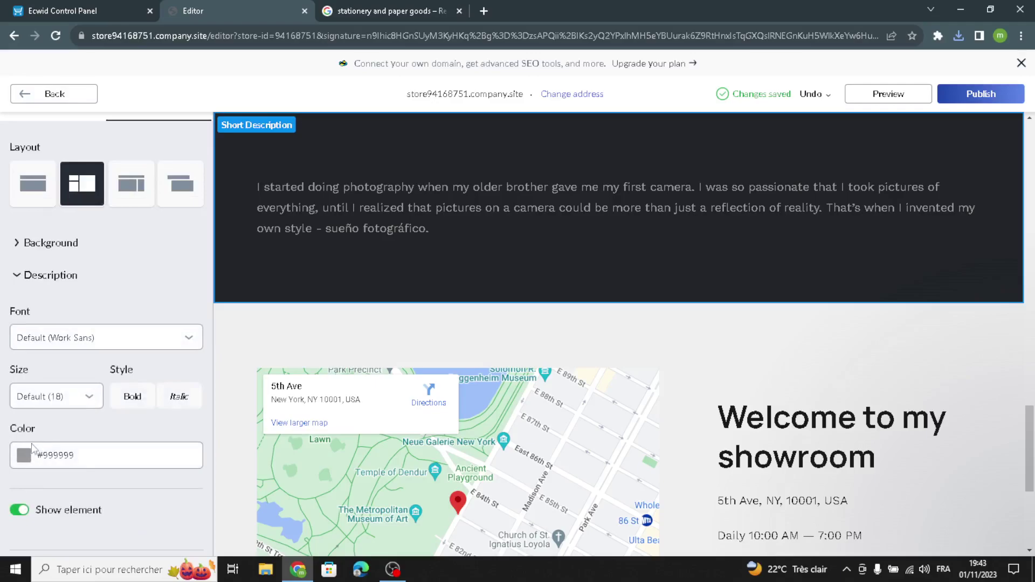
{"action": "left_click", "coordinate": [32, 397]}
{"action": "left_click", "coordinate": [31, 280]}
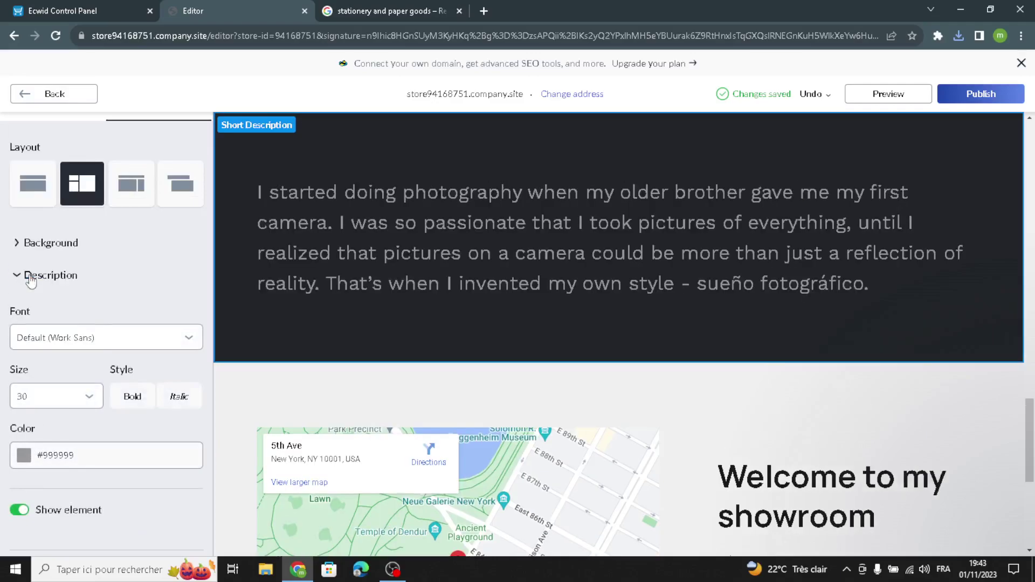
{"action": "left_click", "coordinate": [54, 337]}
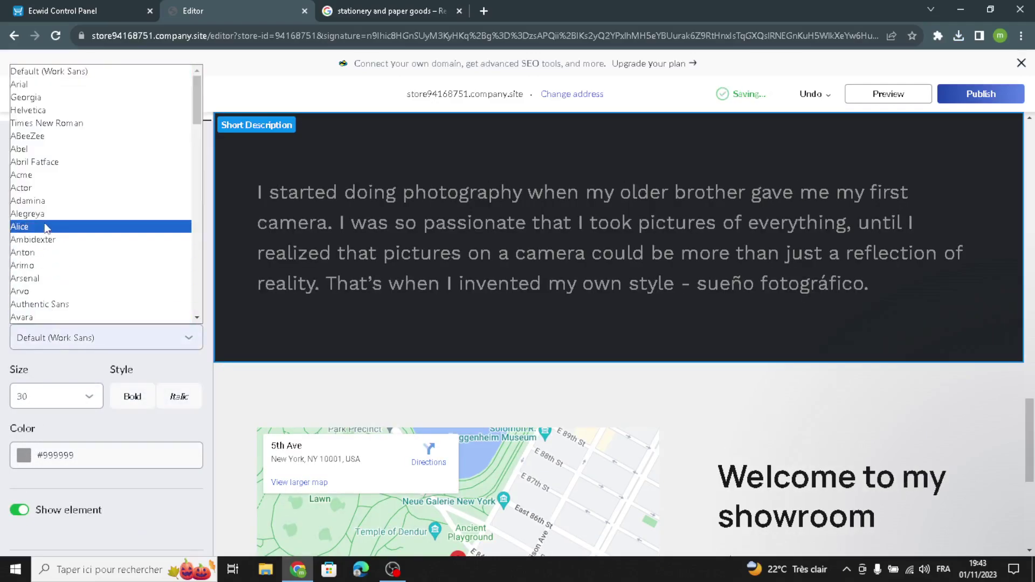
{"action": "left_click", "coordinate": [32, 224]}
{"action": "left_click", "coordinate": [7, 261]}
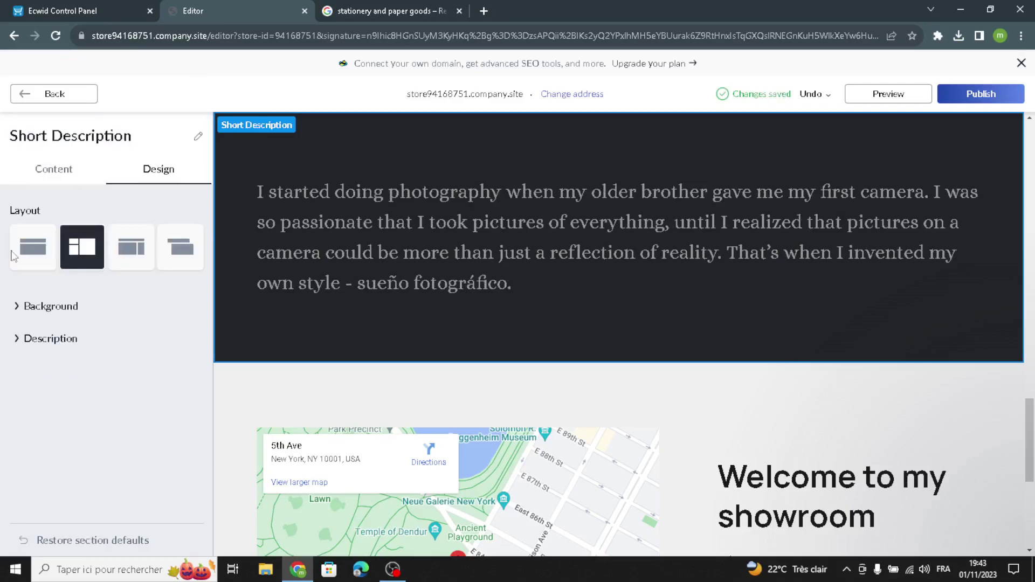
{"action": "left_click", "coordinate": [77, 100]}
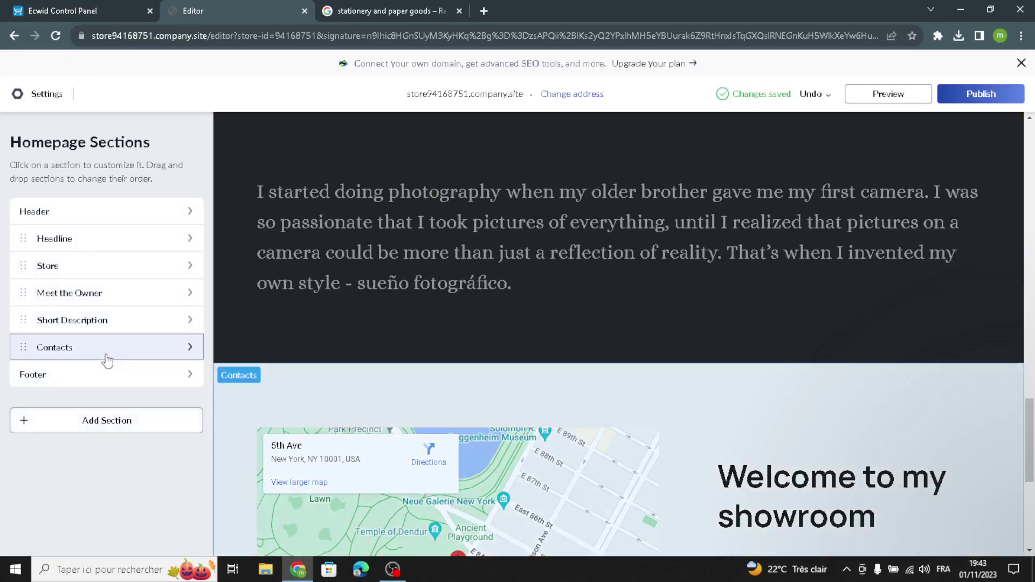
Step: Add the description "We are always happy to see you." to the Contacts section
{"action": "left_click", "coordinate": [107, 358]}
{"action": "left_click", "coordinate": [114, 303]}
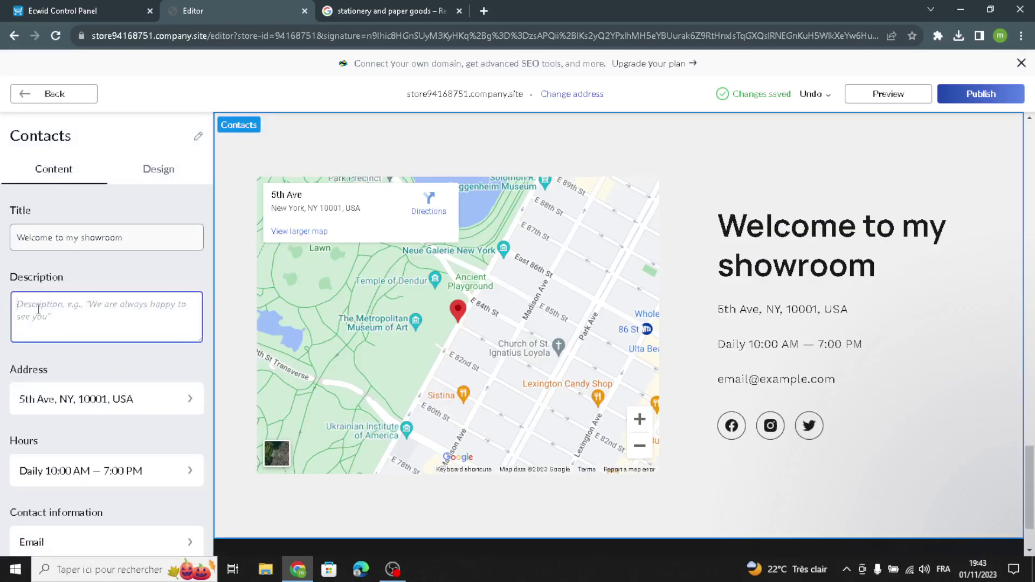
{"action": "type", "text": "We are always happy to see you"}
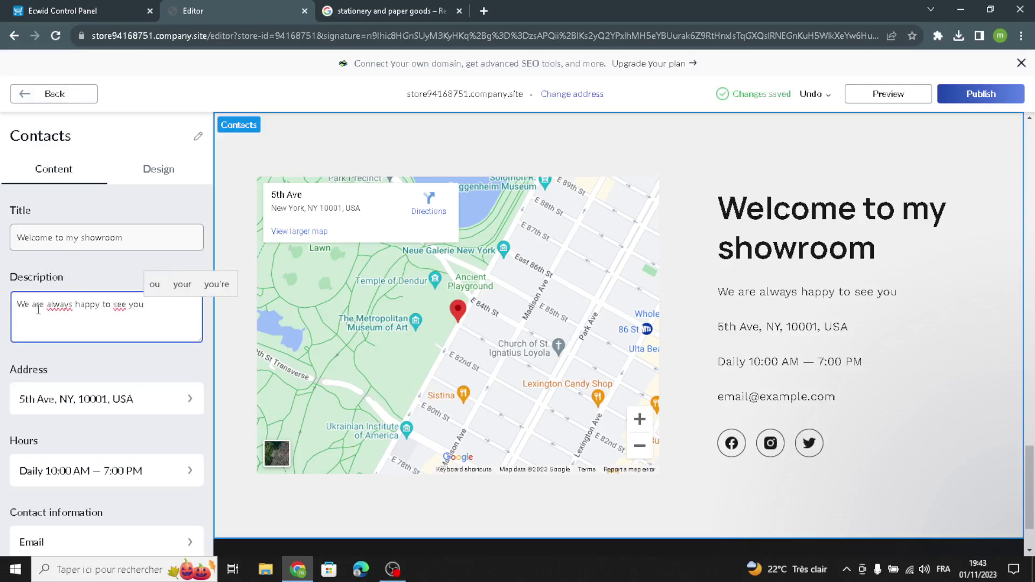
{"action": "type", "text": "."}
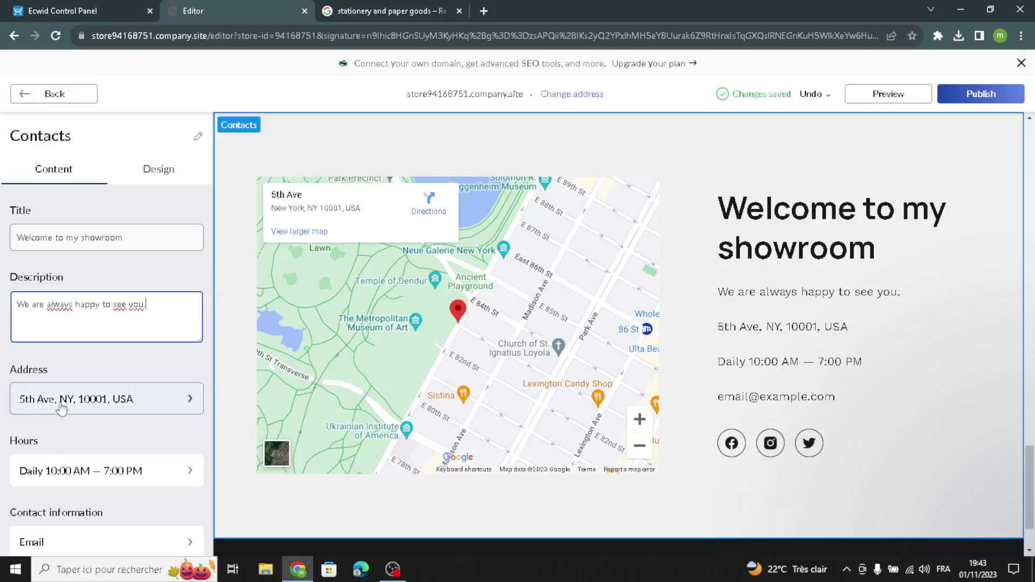
Step: Give the Contacts section's address the subheading "Address", check the Google Maps settings, and return to the section's content
{"action": "left_click", "coordinate": [58, 399]}
{"action": "left_click", "coordinate": [77, 204]}
{"action": "type", "text": "Adre"}
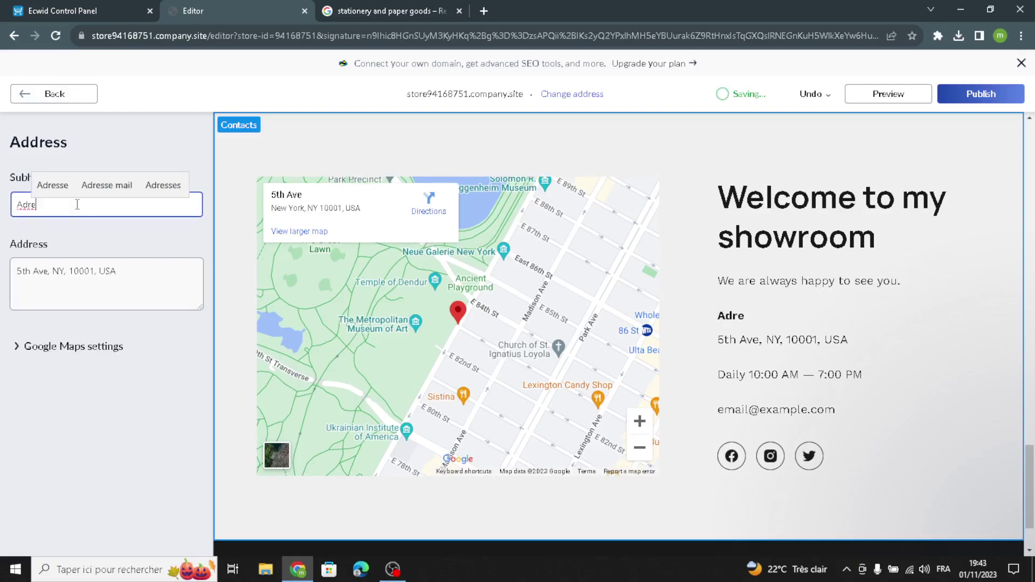
{"action": "key", "text": "BackSpace"}
{"action": "key", "text": "BackSpace"}
{"action": "type", "text": "dress"}
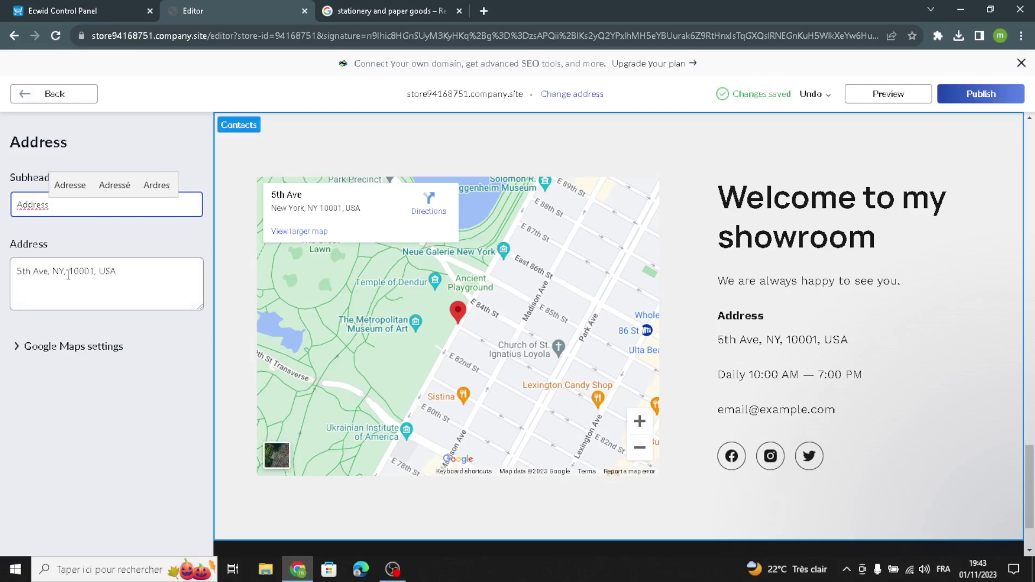
{"action": "left_click", "coordinate": [11, 342]}
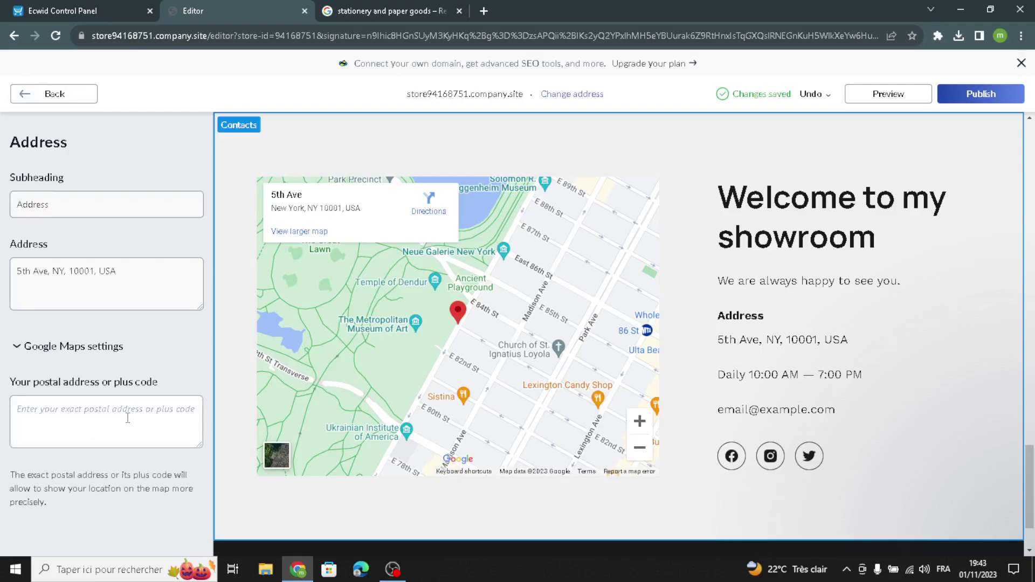
{"action": "left_click", "coordinate": [53, 95]}
Step: Give the Contacts section's hours the subheading "Open hours" and return to the section's content
{"action": "scroll", "coordinate": [115, 356], "scroll_direction": "down", "scroll_amount": 3}
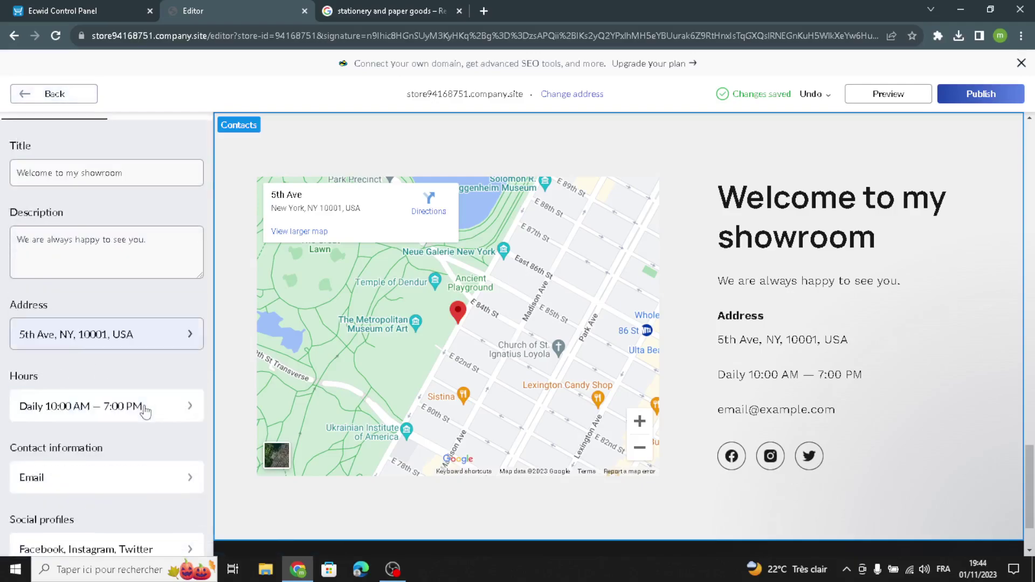
{"action": "left_click", "coordinate": [80, 342]}
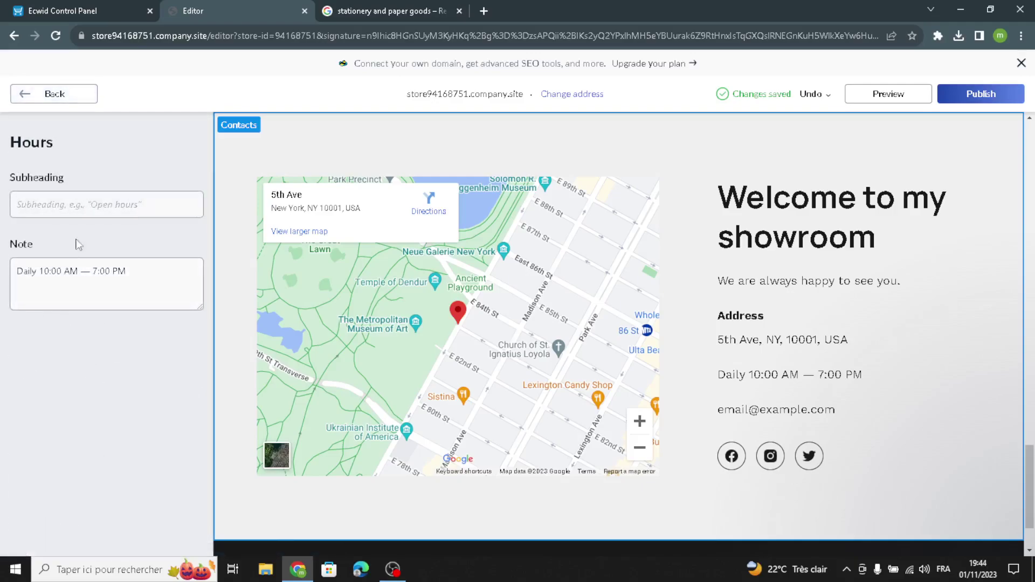
{"action": "left_click", "coordinate": [110, 203]}
{"action": "type", "text": "O"}
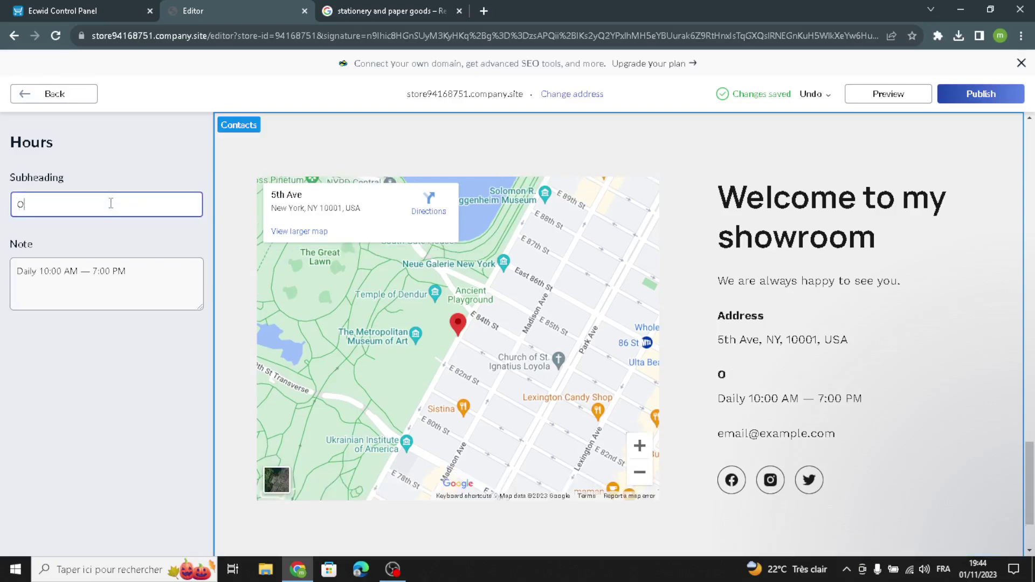
{"action": "type", "text": "pen ho"}
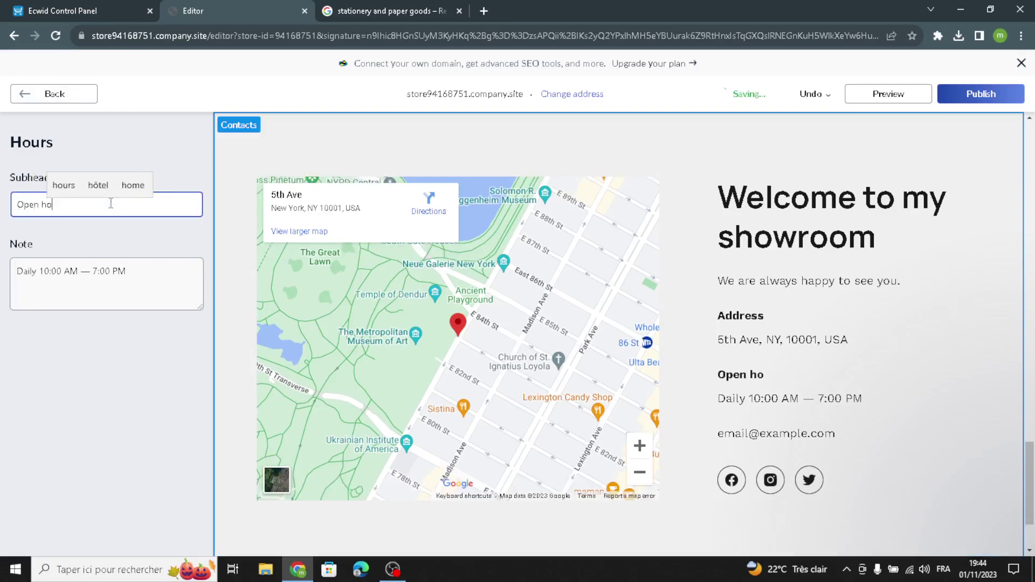
{"action": "type", "text": "urs"}
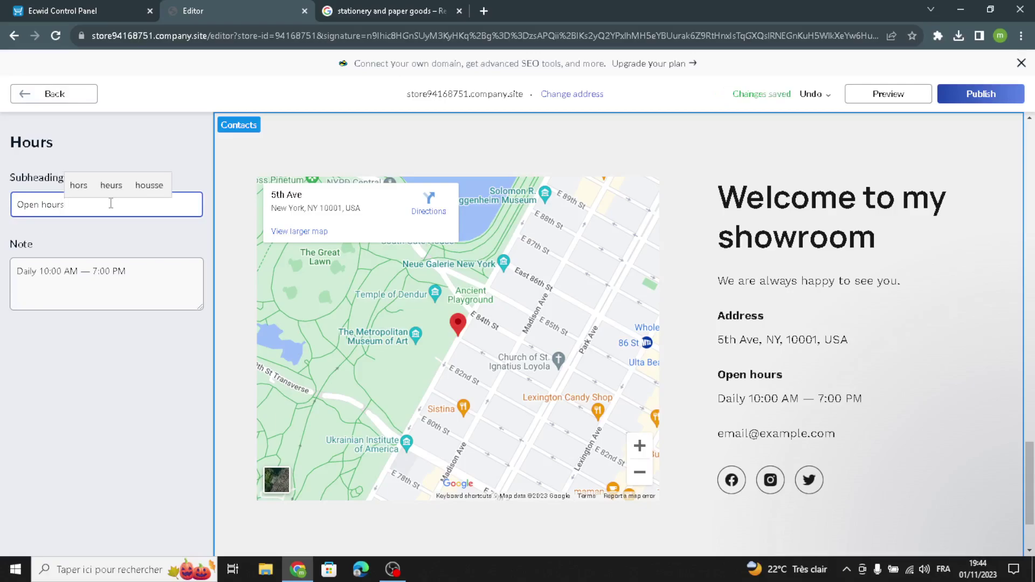
{"action": "left_click", "coordinate": [51, 95]}
Step: Apply the Contacts layout with an information card over a full-width map, review it, and return to the homepage sections
{"action": "scroll", "coordinate": [99, 350], "scroll_direction": "down", "scroll_amount": 4}
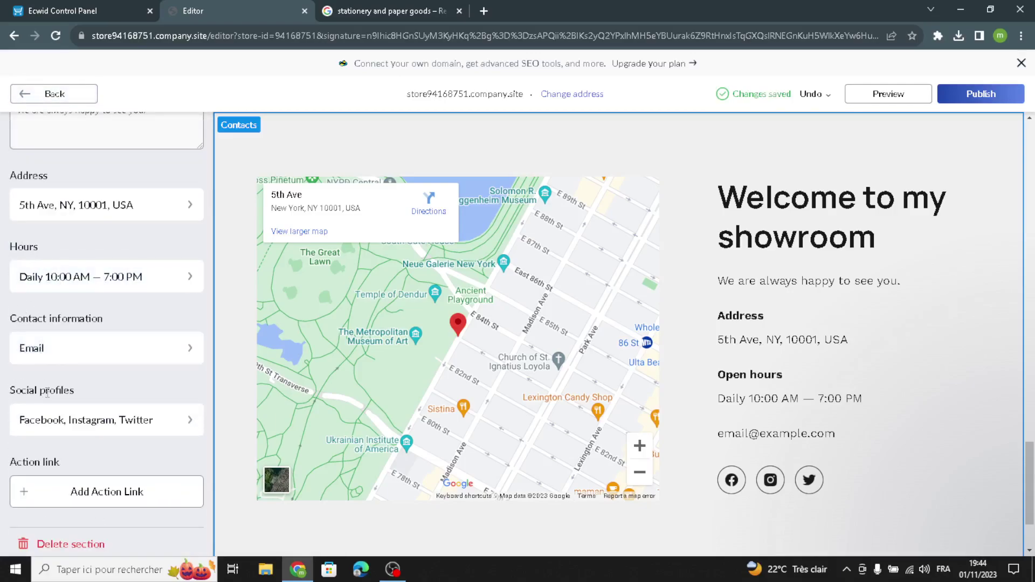
{"action": "scroll", "coordinate": [168, 183], "scroll_direction": "up", "scroll_amount": 4}
{"action": "left_click", "coordinate": [168, 183]}
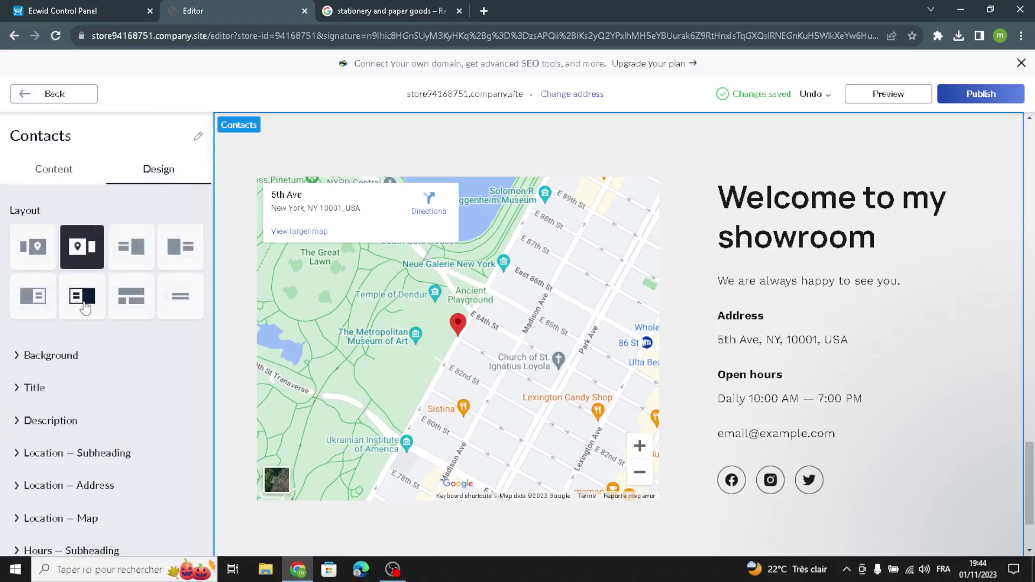
{"action": "left_click", "coordinate": [82, 299]}
{"action": "left_click_drag", "start_coordinate": [603, 334], "coordinate": [619, 302]}
{"action": "scroll", "coordinate": [617, 323], "scroll_direction": "down", "scroll_amount": 3}
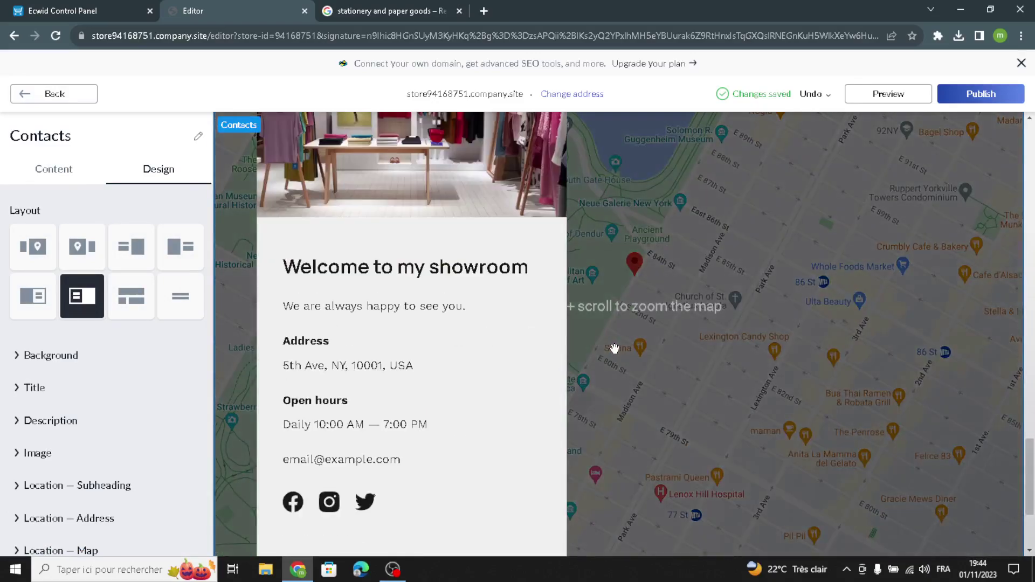
{"action": "scroll", "coordinate": [613, 349], "scroll_direction": "up", "scroll_amount": 3}
{"action": "scroll", "coordinate": [153, 411], "scroll_direction": "down", "scroll_amount": 1}
{"action": "scroll", "coordinate": [81, 302], "scroll_direction": "up", "scroll_amount": 1}
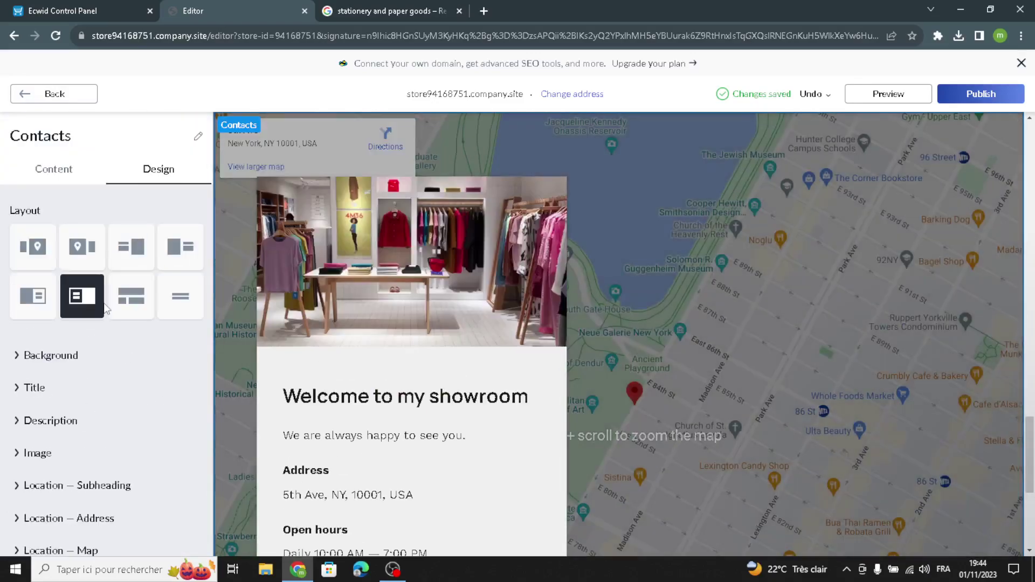
{"action": "left_click", "coordinate": [57, 95]}
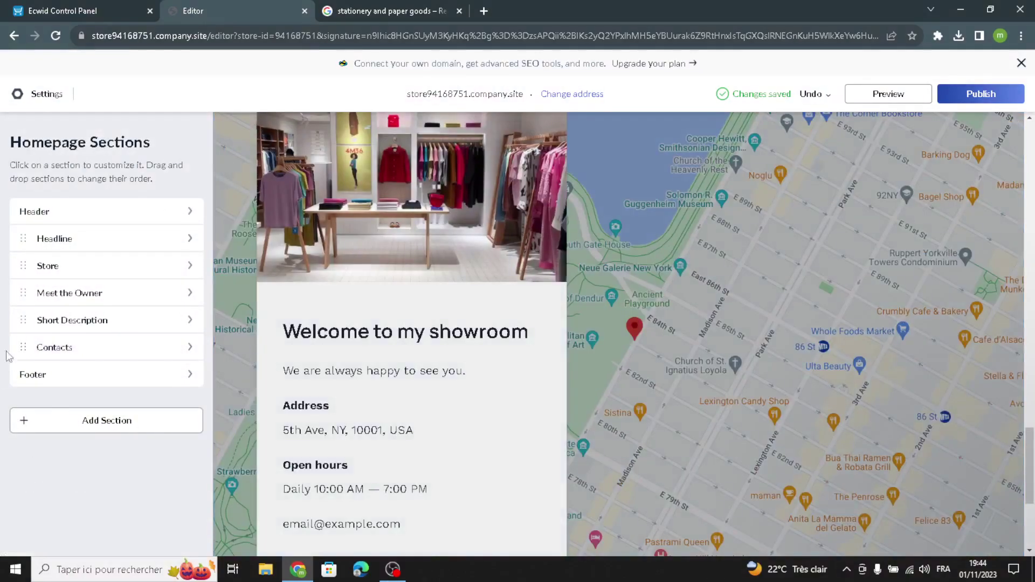
Step: Replace the footer's copyright text with "PaperCrafts Hub" and return to the homepage sections
{"action": "left_click", "coordinate": [50, 377]}
{"action": "triple_click", "coordinate": [96, 242]}
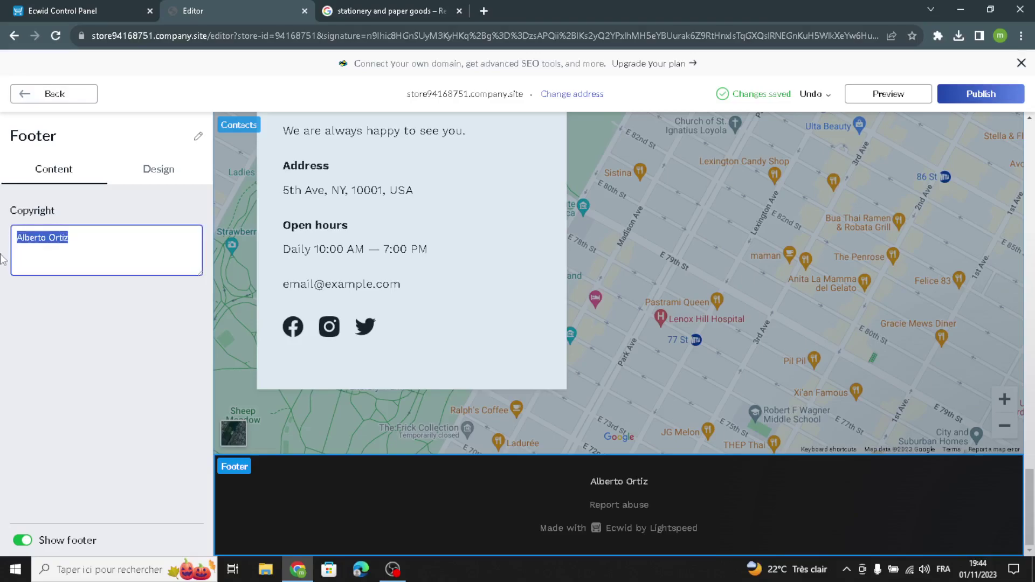
{"action": "type", "text": "PaperCrafts Hub"}
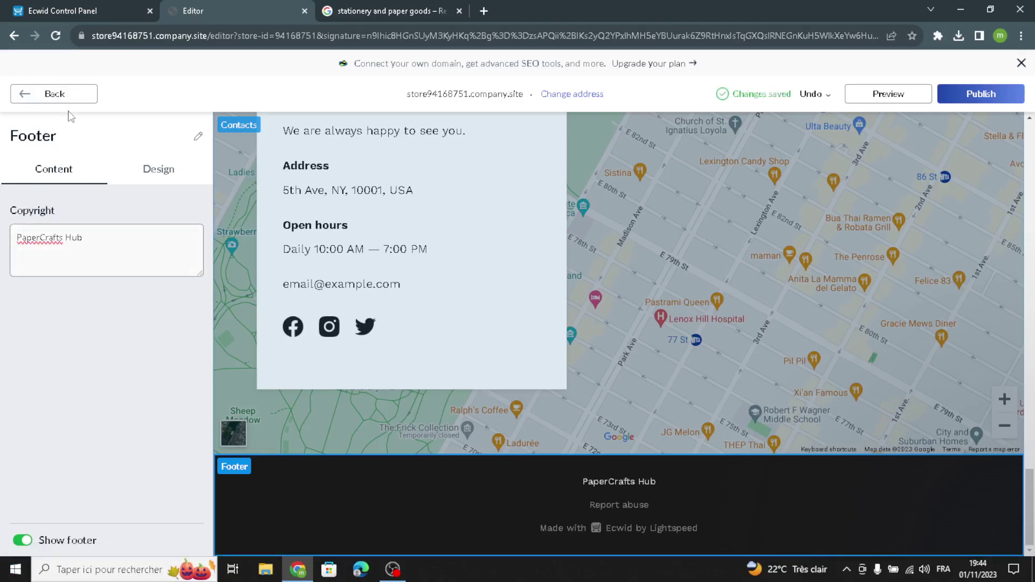
{"action": "left_click", "coordinate": [79, 97]}
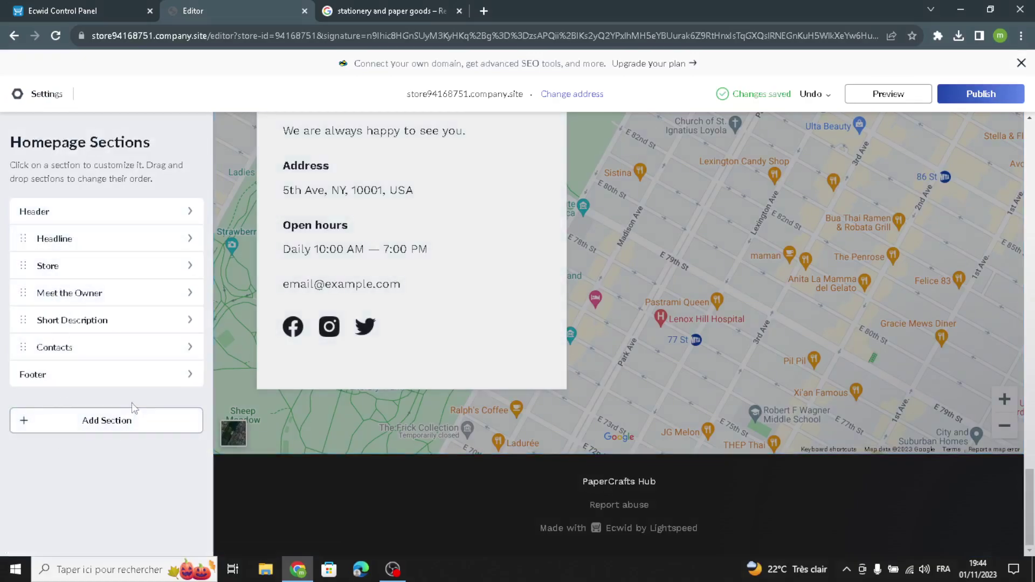
Step: Browse the templates for new sections, from Announcements and Promo Sliders to Delivery & Payment and Location, and return to the homepage sections
{"action": "left_click", "coordinate": [88, 422]}
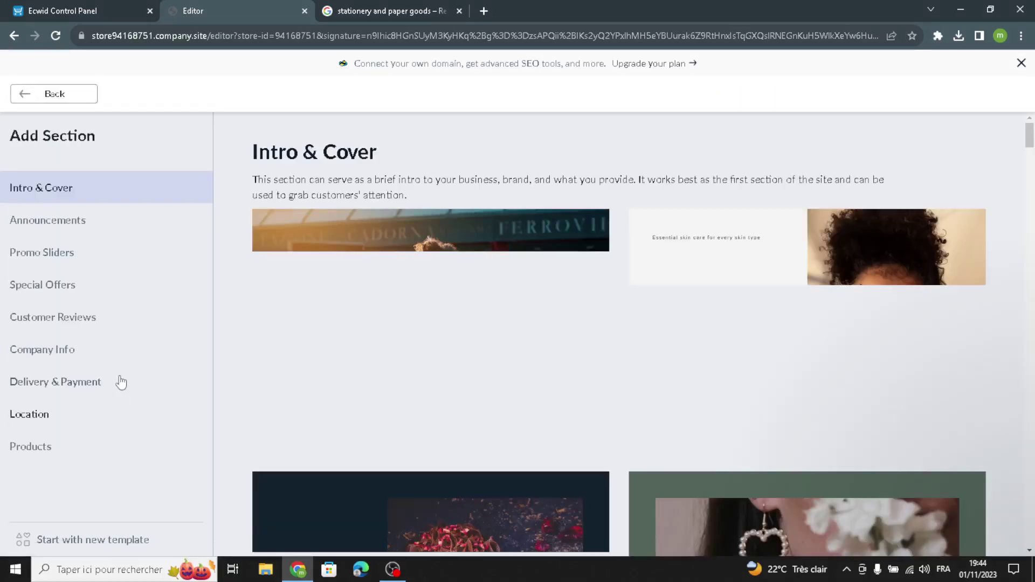
{"action": "left_click", "coordinate": [53, 229]}
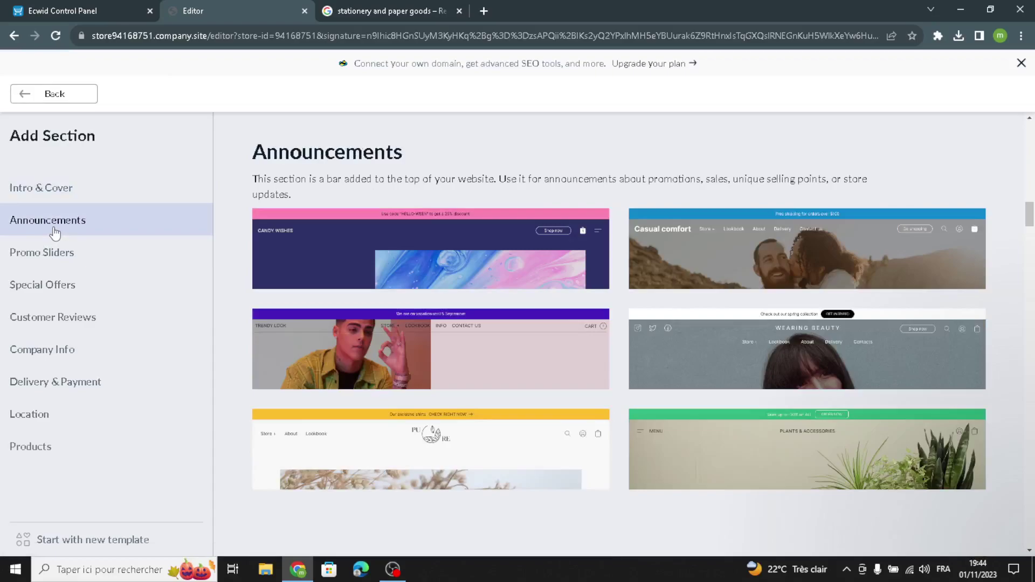
{"action": "left_click", "coordinate": [50, 249]}
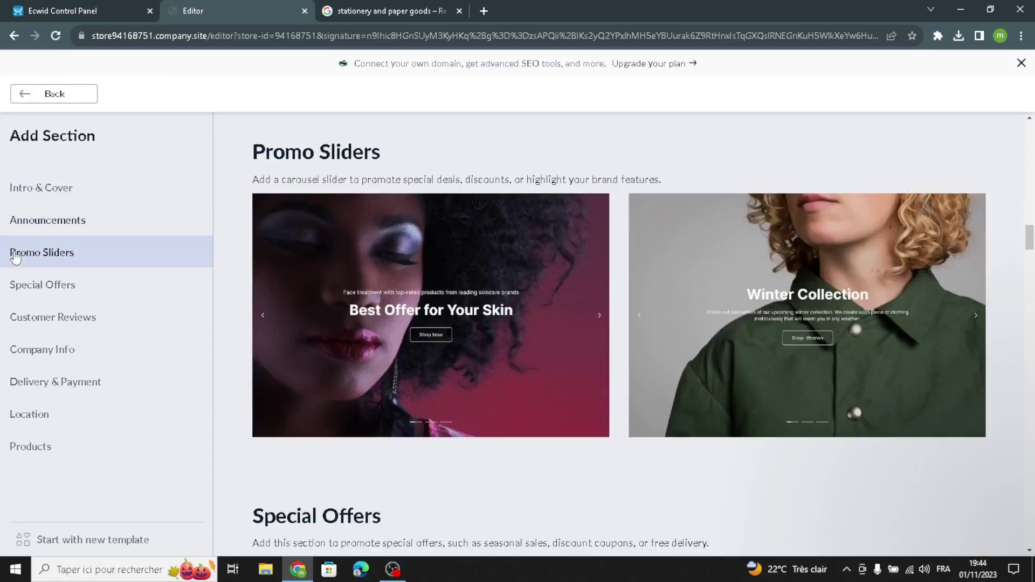
{"action": "left_click", "coordinate": [59, 291]}
{"action": "left_click", "coordinate": [74, 348]}
{"action": "left_click", "coordinate": [65, 384]}
{"action": "left_click", "coordinate": [47, 415]}
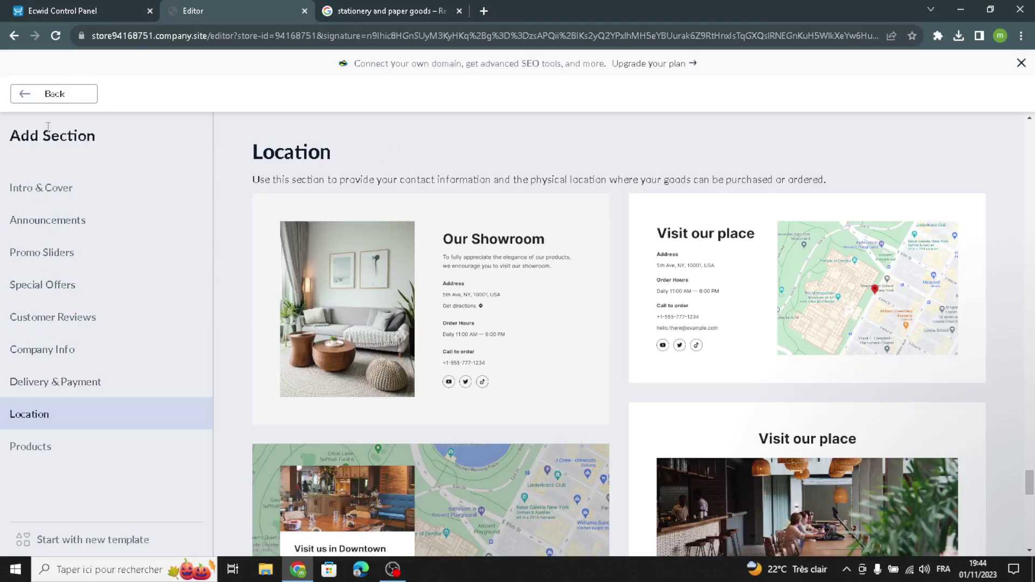
{"action": "left_click", "coordinate": [54, 94]}
Step: Publish the site and review the homepage from the Headline through the Store and Meet the Owner sections
{"action": "left_click", "coordinate": [980, 96]}
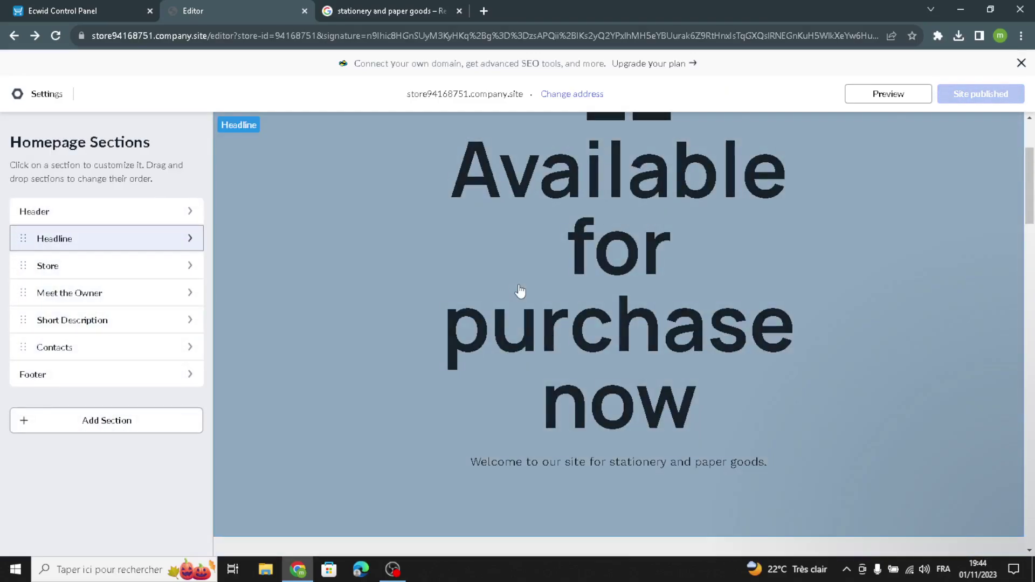
{"action": "scroll", "coordinate": [521, 291], "scroll_direction": "down", "scroll_amount": 6}
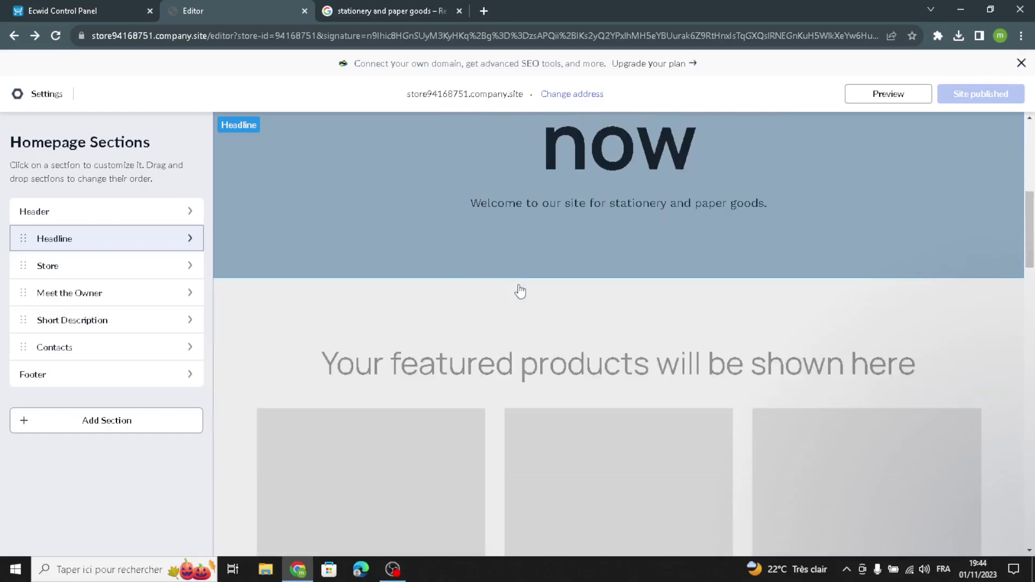
{"action": "scroll", "coordinate": [520, 291], "scroll_direction": "up", "scroll_amount": 9}
{"action": "scroll", "coordinate": [520, 291], "scroll_direction": "down", "scroll_amount": 5}
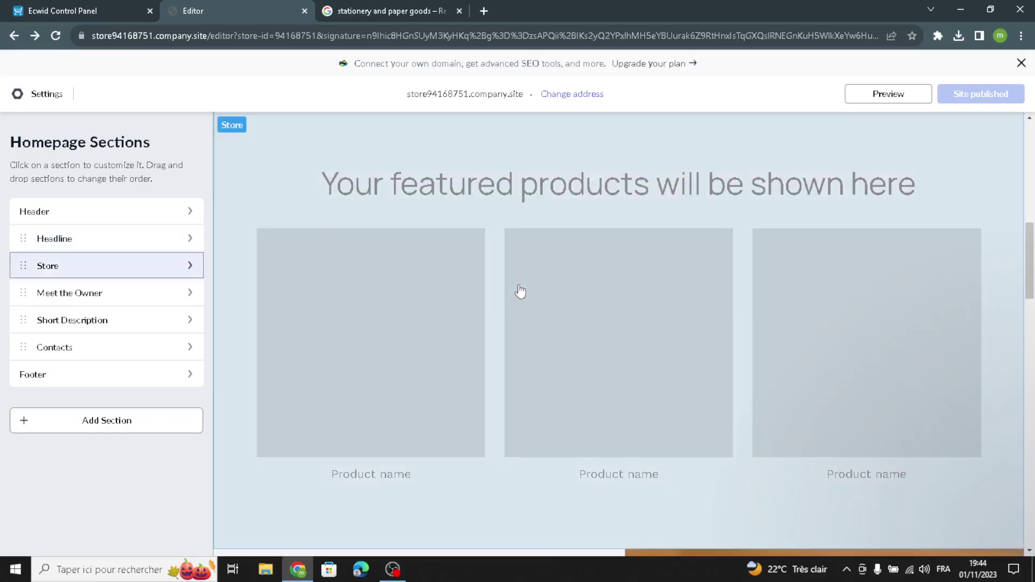
{"action": "scroll", "coordinate": [520, 291], "scroll_direction": "down", "scroll_amount": 5}
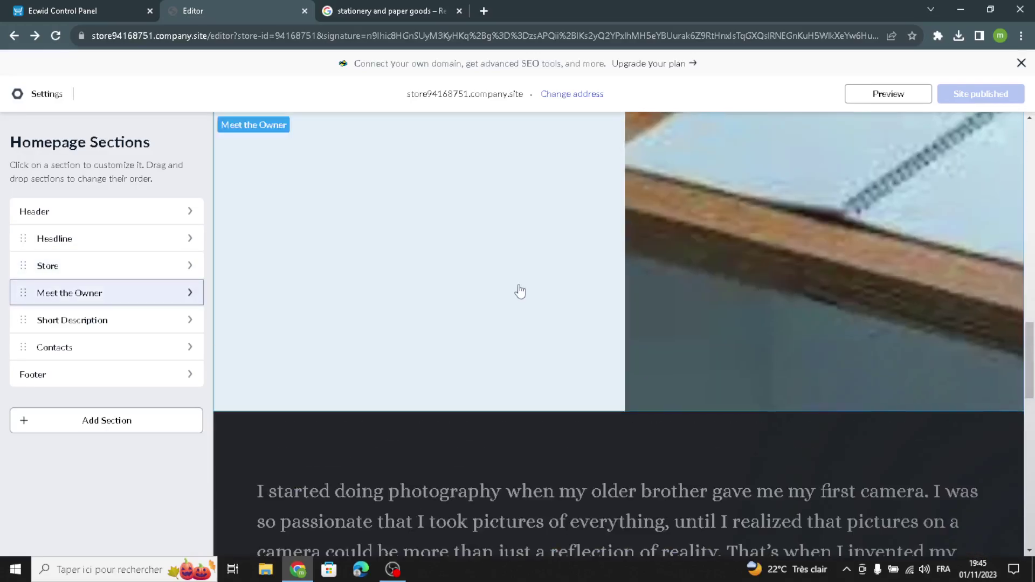
{"action": "scroll", "coordinate": [520, 291], "scroll_direction": "up", "scroll_amount": 2}
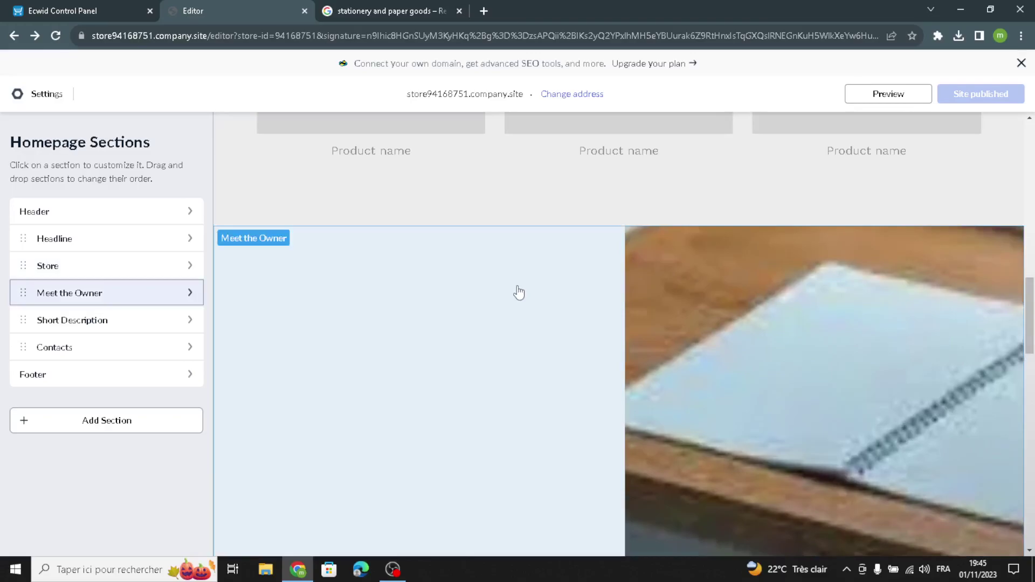